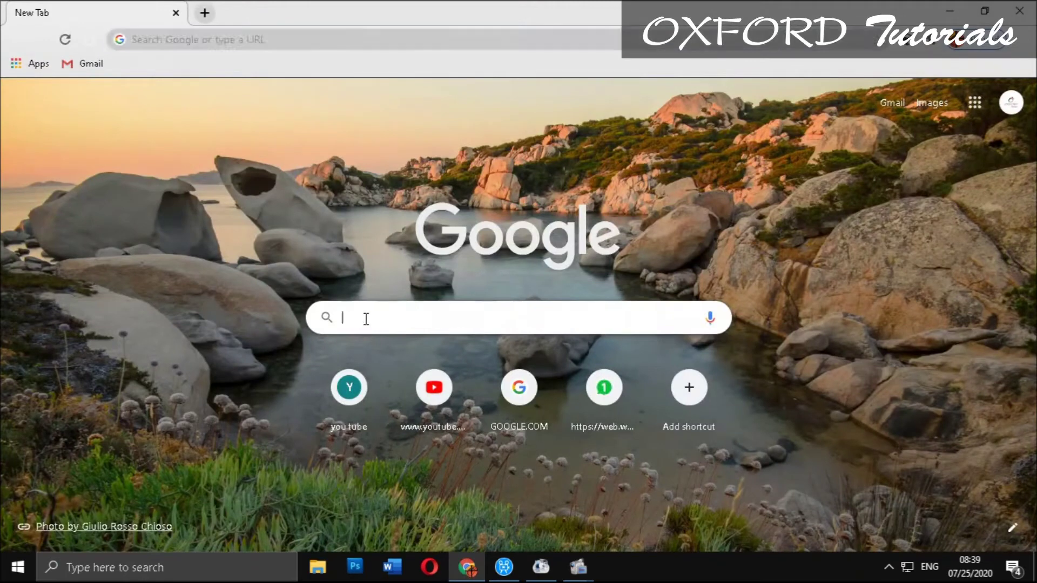
Step: Search for 11thadmission and choose Mumbai as the region to apply in
text(11)
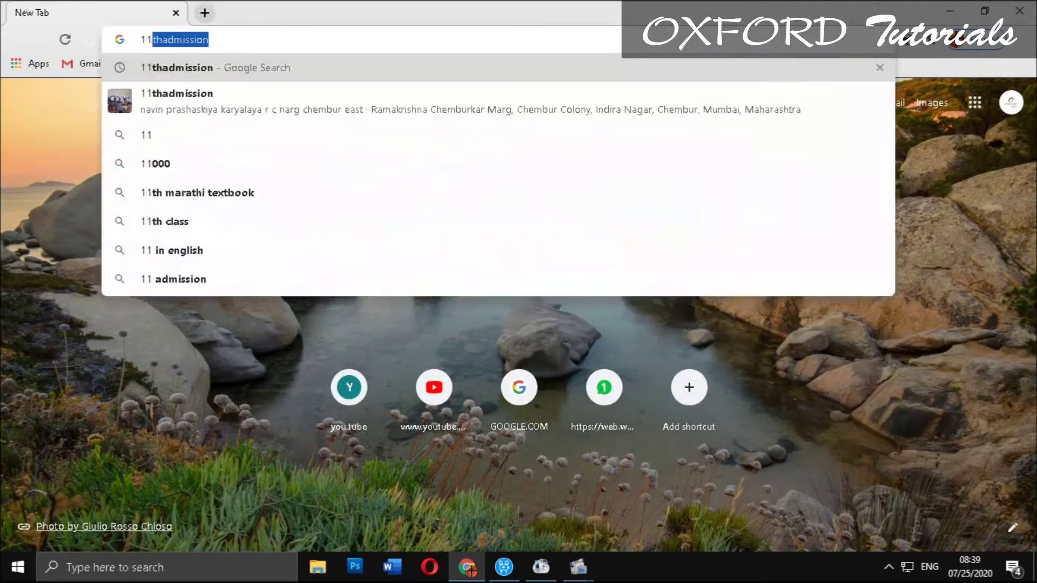
click(193, 101)
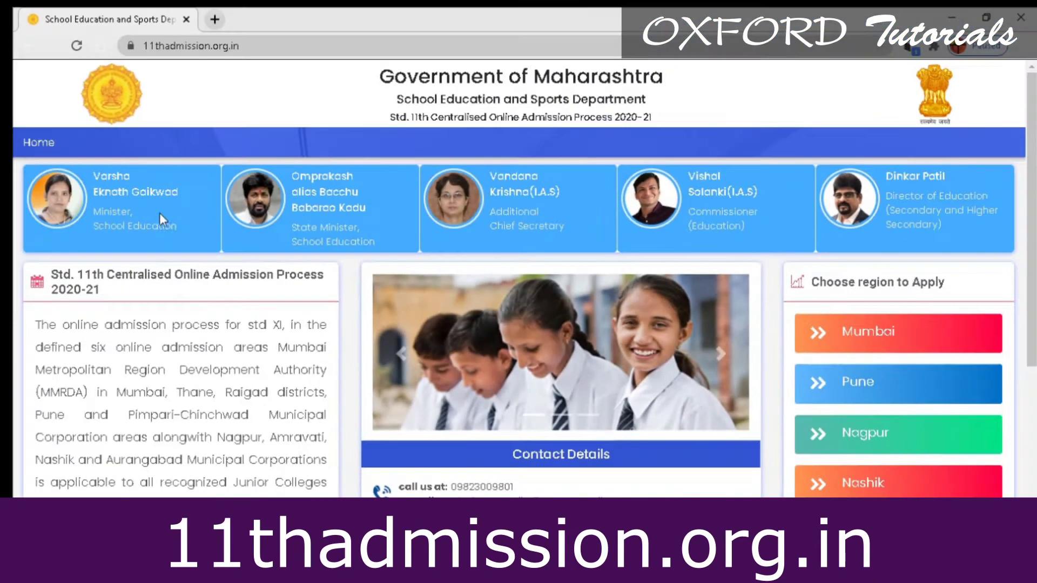
scroll(821, 254, down, 1)
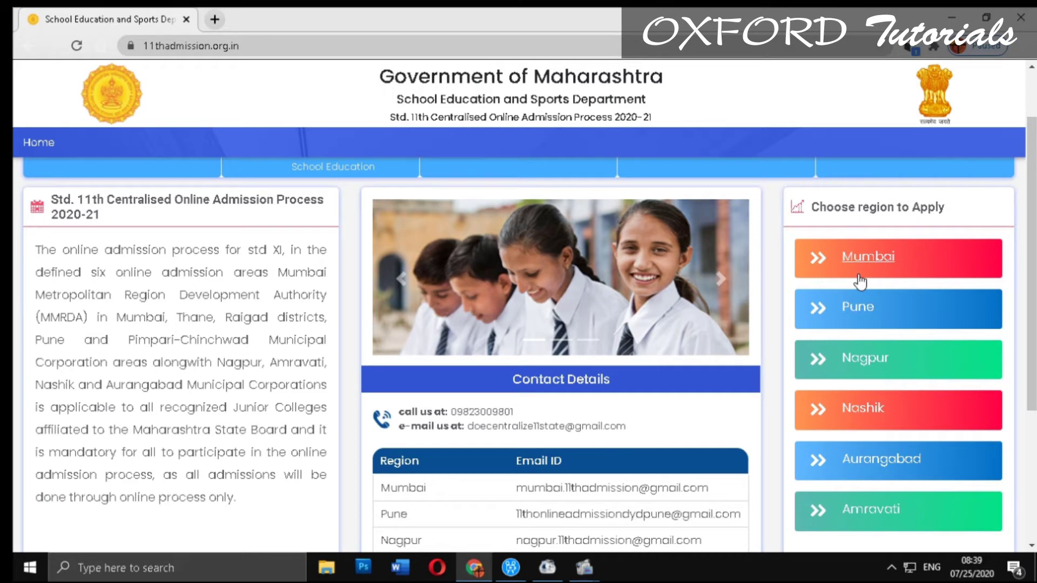
click(857, 263)
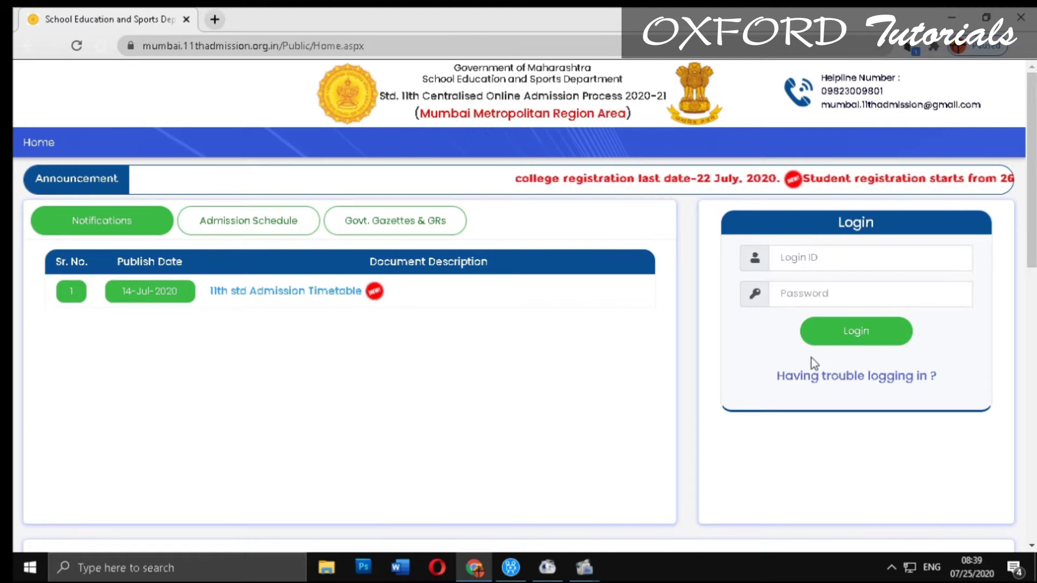
scroll(844, 380, down, 1)
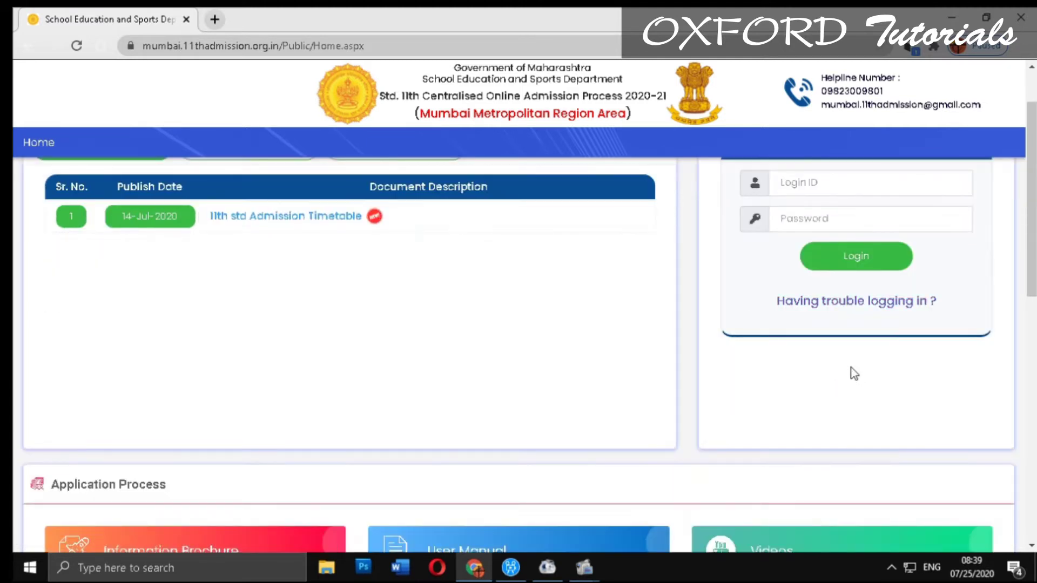
scroll(852, 372, down, 1)
scroll(838, 344, up, 2)
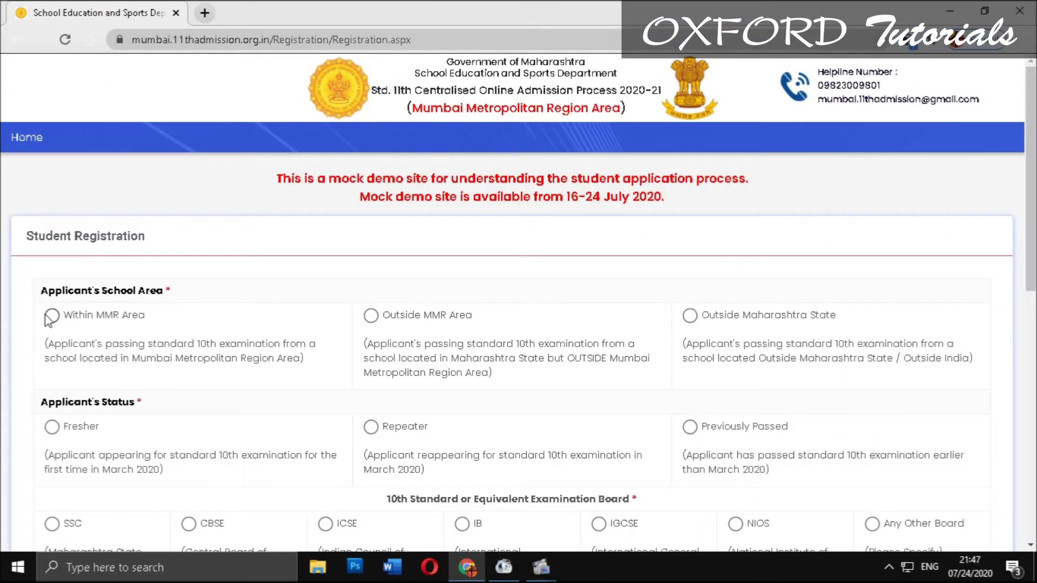
Step: Set school area Within MMR Area, applicant status Fresher and board SSC
scroll(141, 348, down, 3)
scroll(248, 377, up, 3)
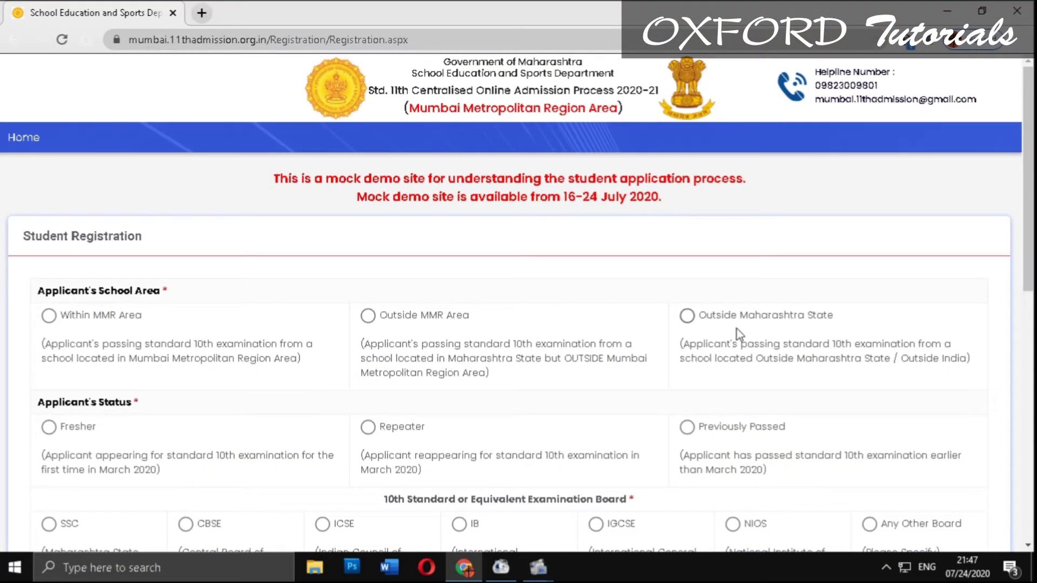
scroll(459, 427, down, 1)
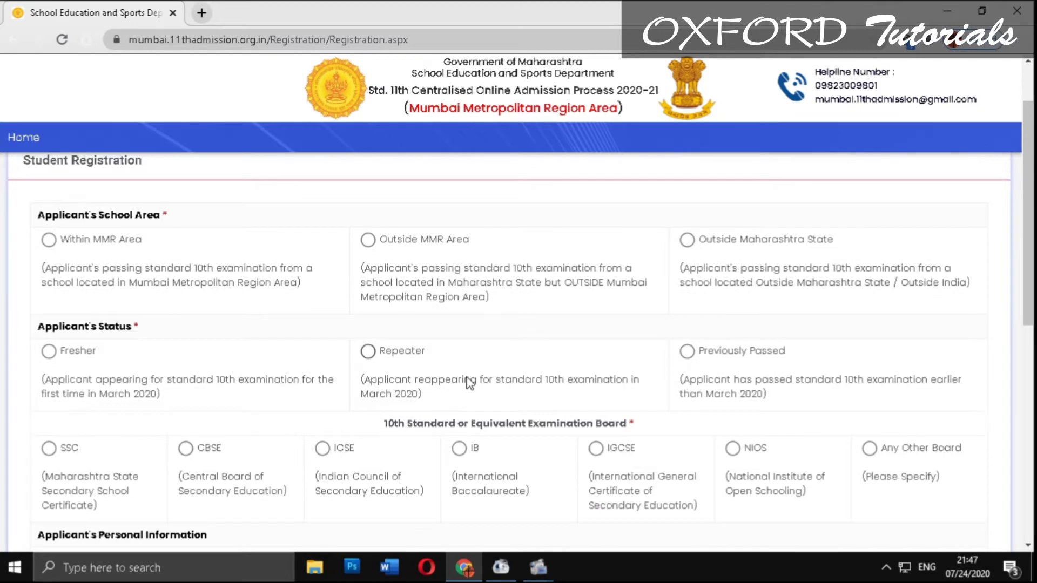
scroll(468, 382, down, 2)
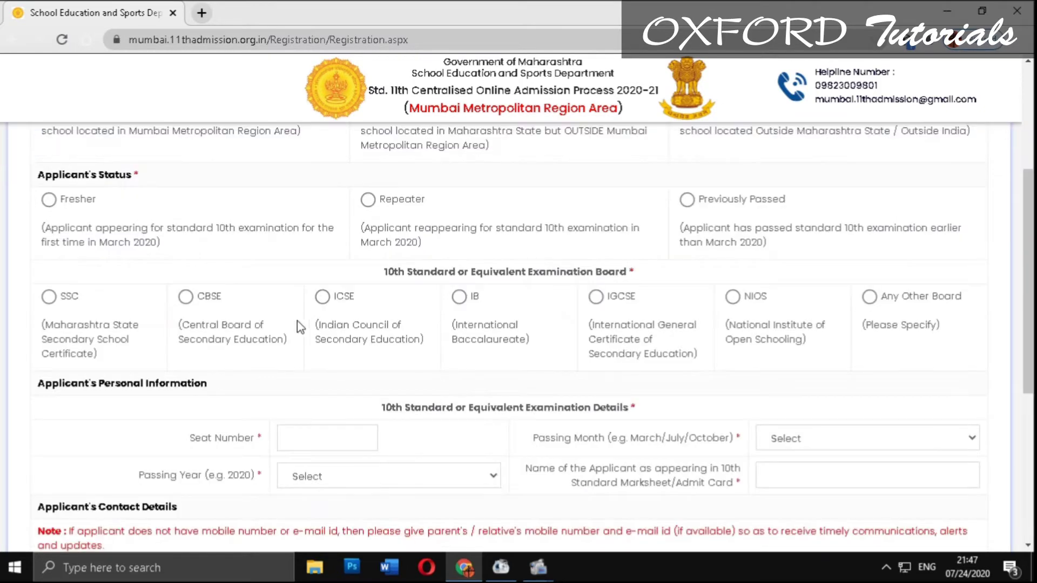
scroll(93, 218, up, 2)
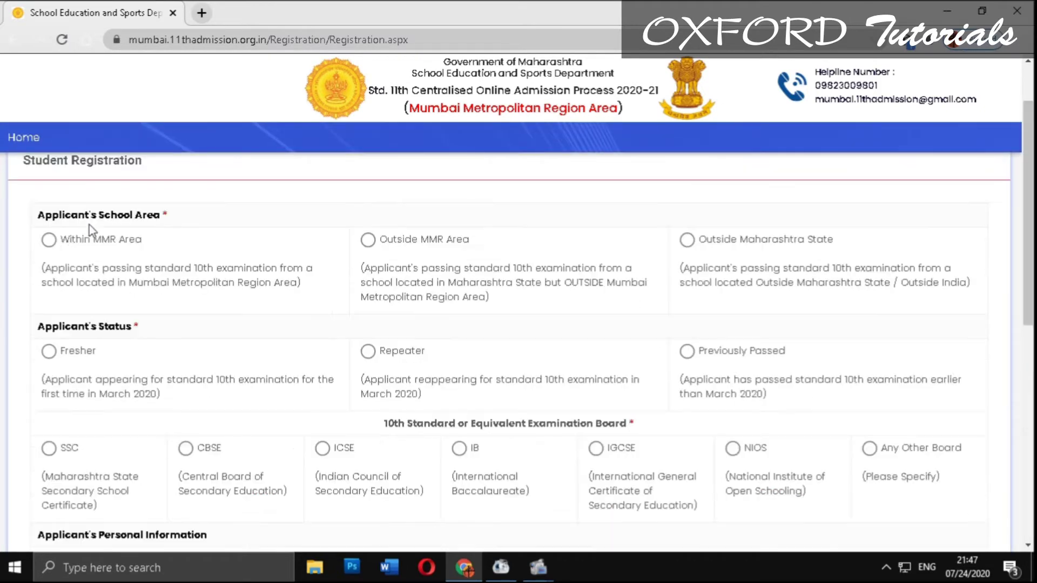
click(49, 240)
click(48, 351)
scroll(378, 348, down, 3)
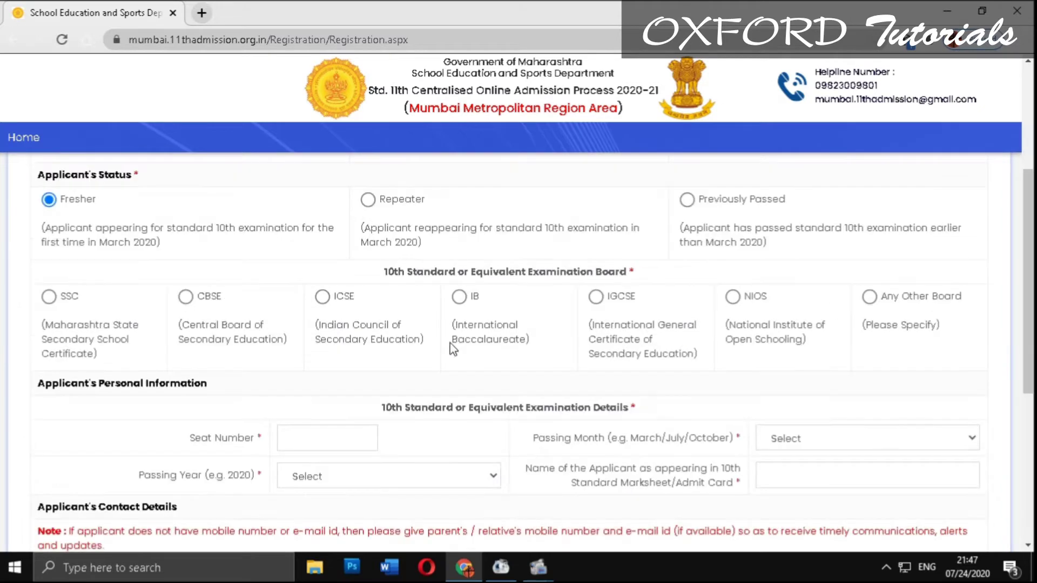
click(52, 304)
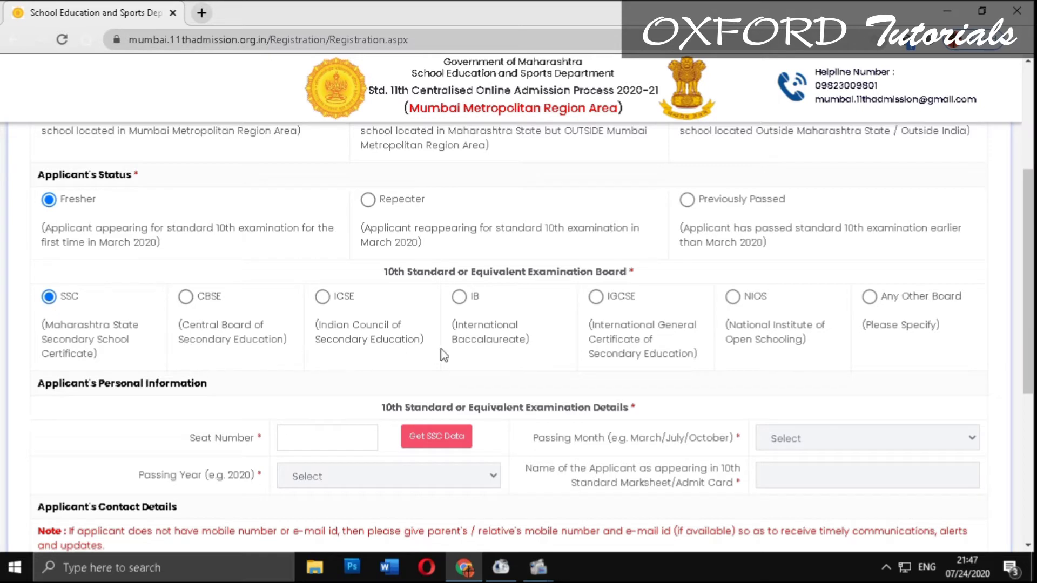
scroll(603, 335, down, 1)
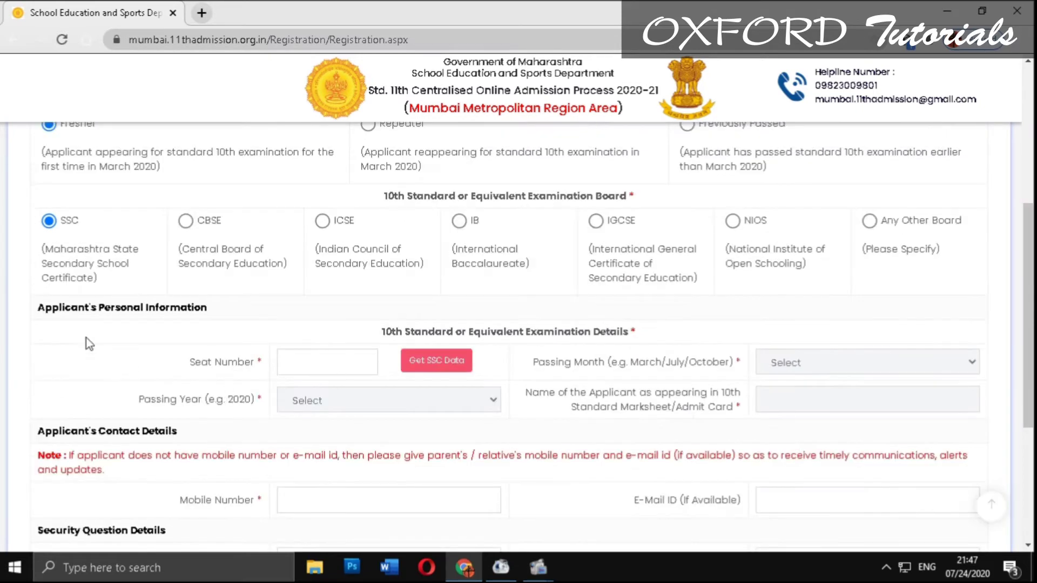
Step: Enter the SSC seat number, fetch the SSC data and confirm it
click(310, 364)
click(437, 366)
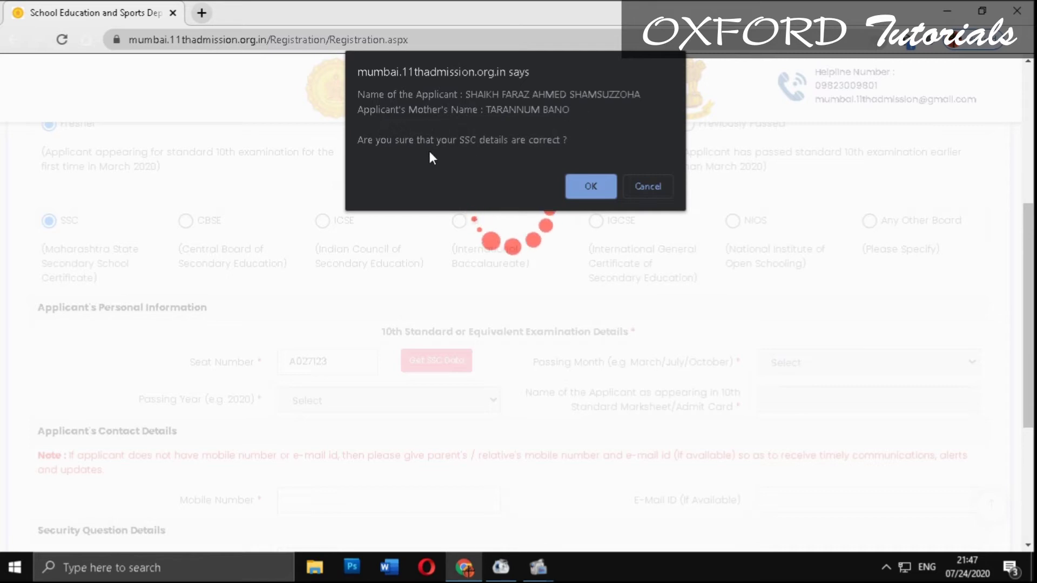
click(586, 189)
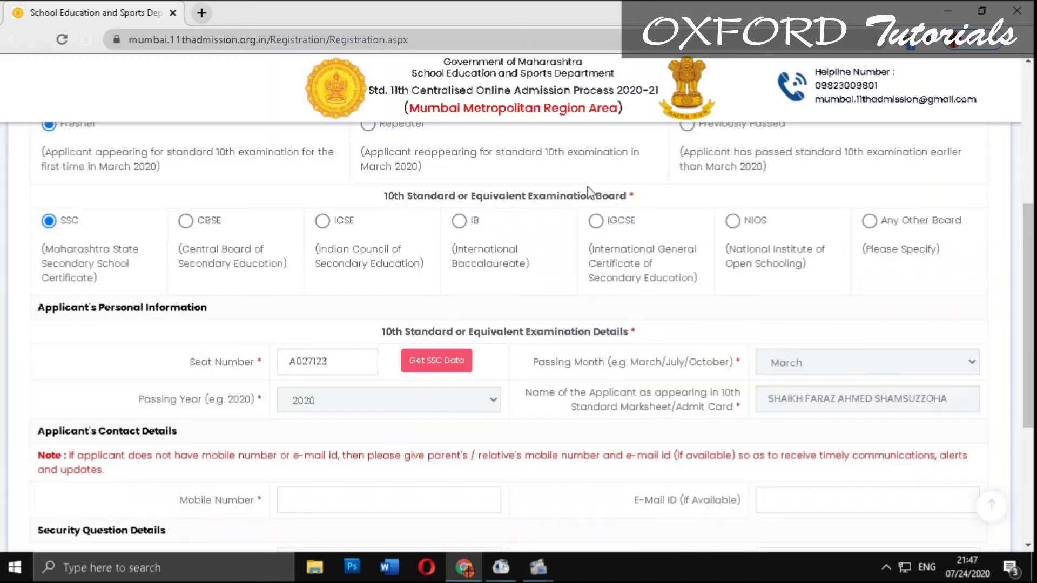
Step: Fill in the applicant's mobile number and e-mail address
scroll(612, 361, down, 3)
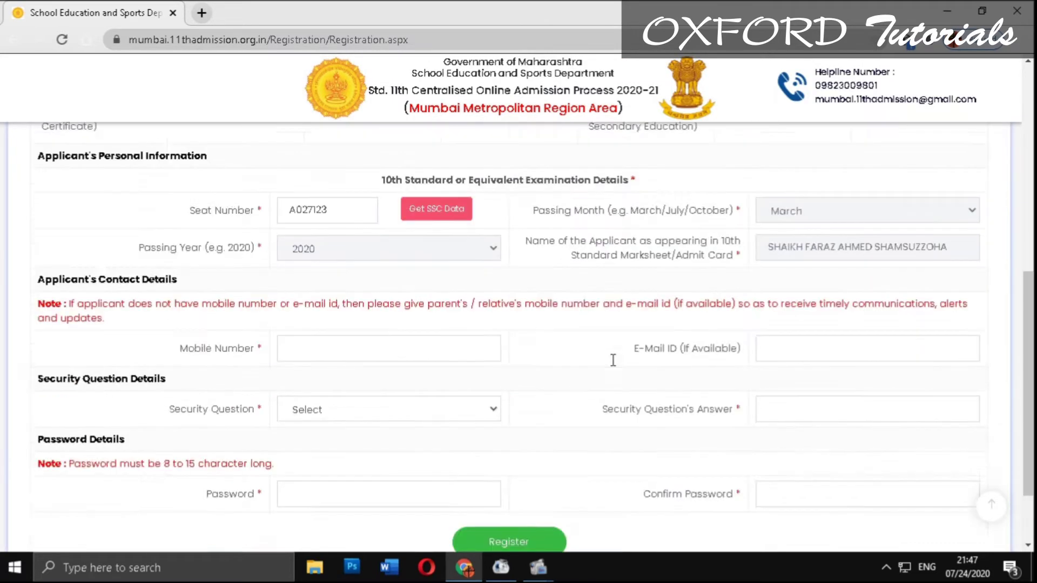
scroll(613, 360, down, 2)
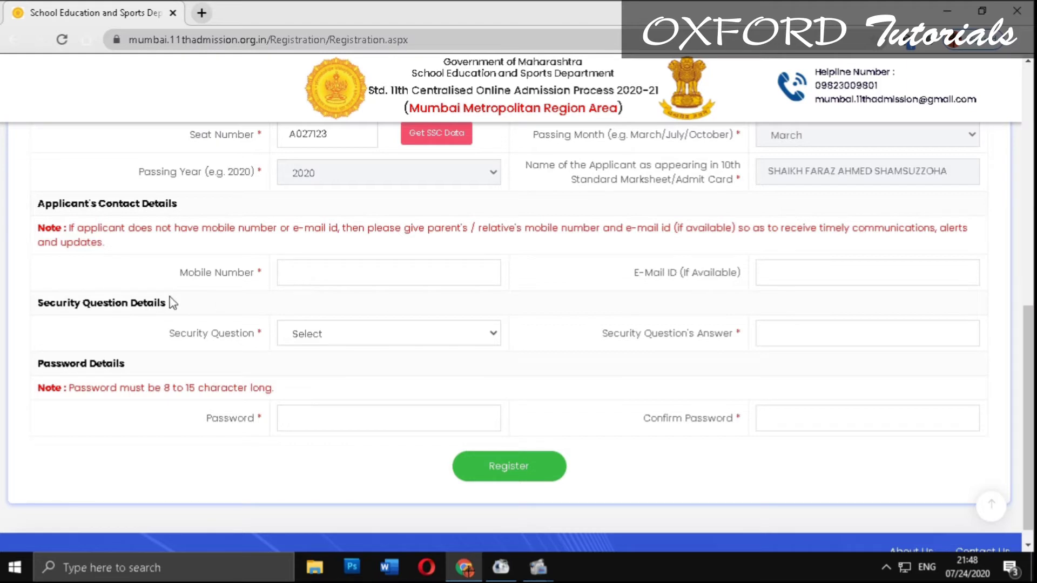
click(317, 275)
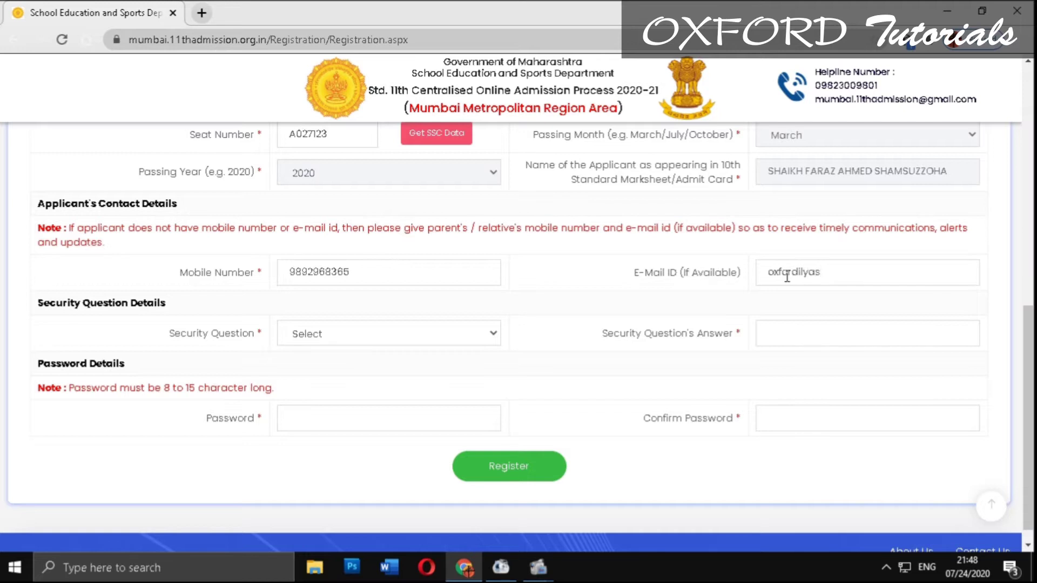
Step: Choose the grandfather's name security question and enter its answer
click(335, 336)
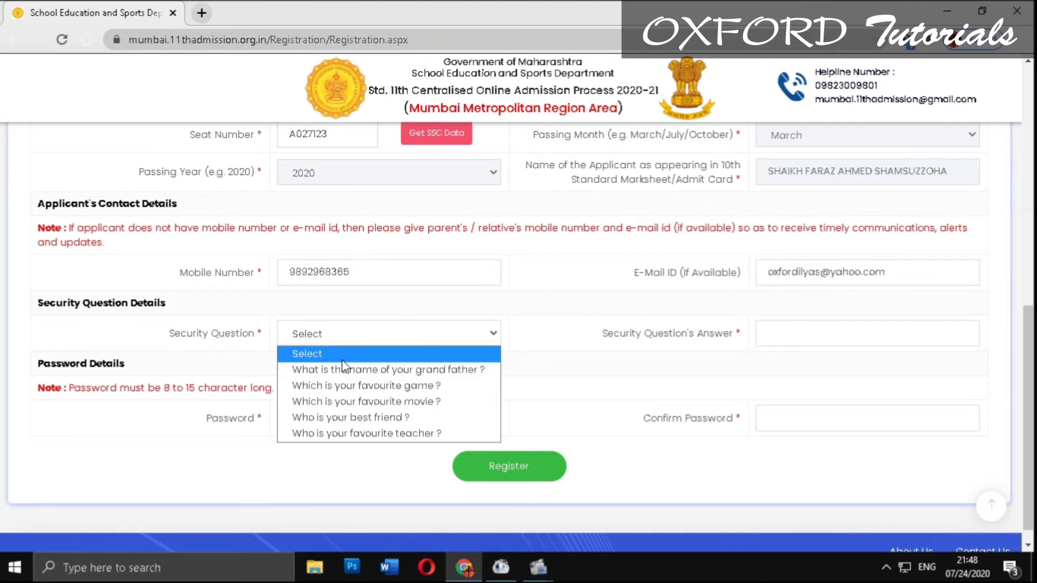
click(348, 371)
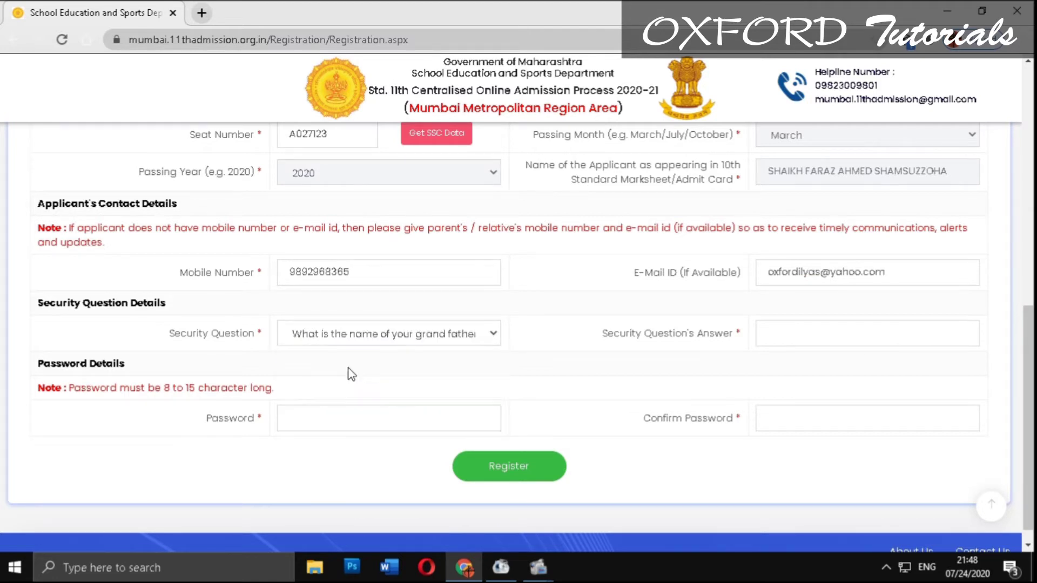
click(785, 334)
Step: Fill in Password and Confirm Password and submit the registration form
scroll(248, 405, down, 1)
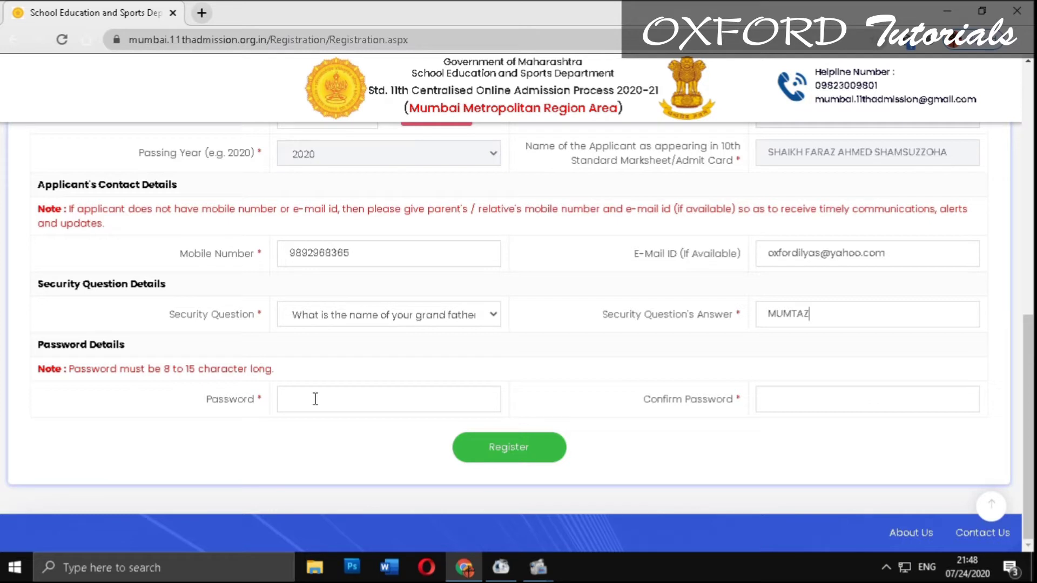
text(••••••••)
click(842, 404)
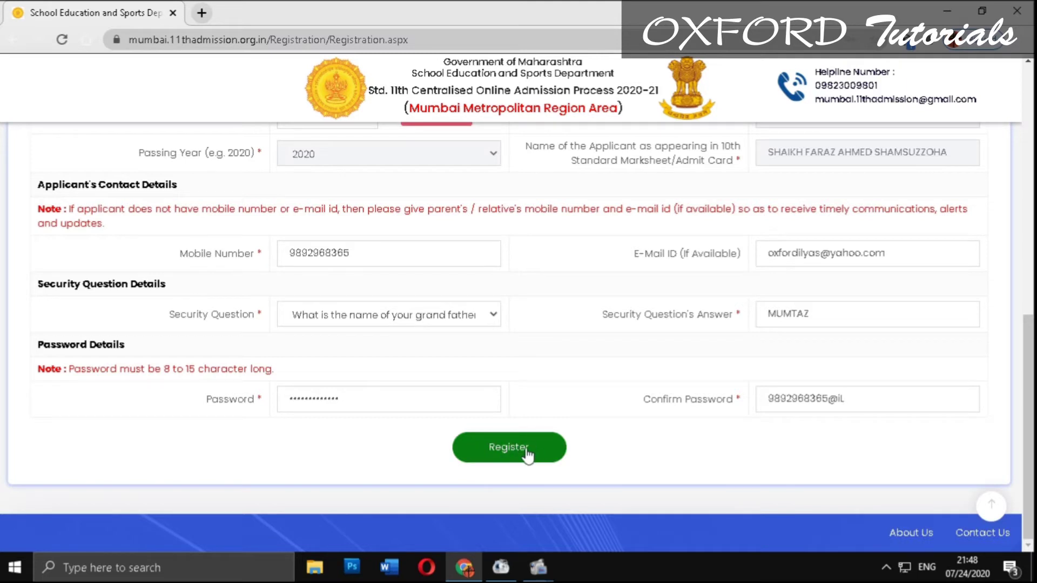
click(526, 454)
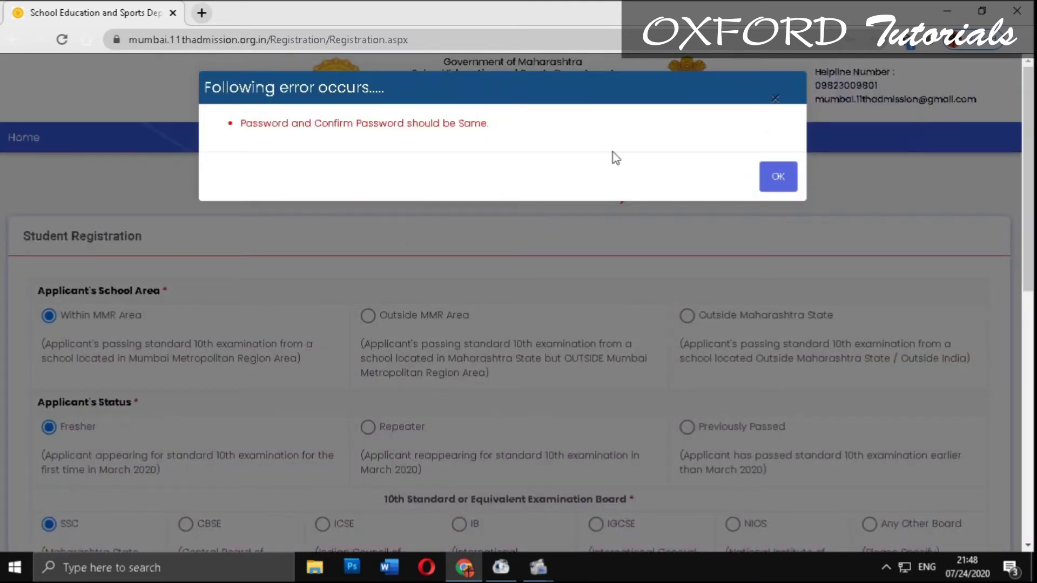
Step: Retype the password to match its confirmation and register again, declining to save it
click(778, 178)
scroll(520, 446, down, 15)
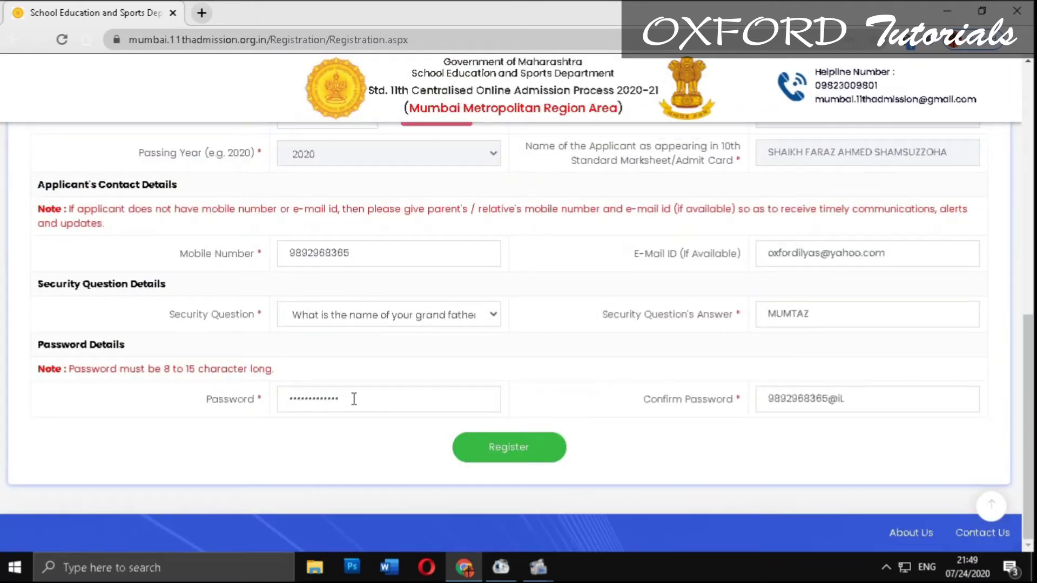
key(BackSpace)
key(BackSpace)
key(BackSpace)
key(BackSpace)
key(BackSpace)
key(BackSpace)
click(509, 454)
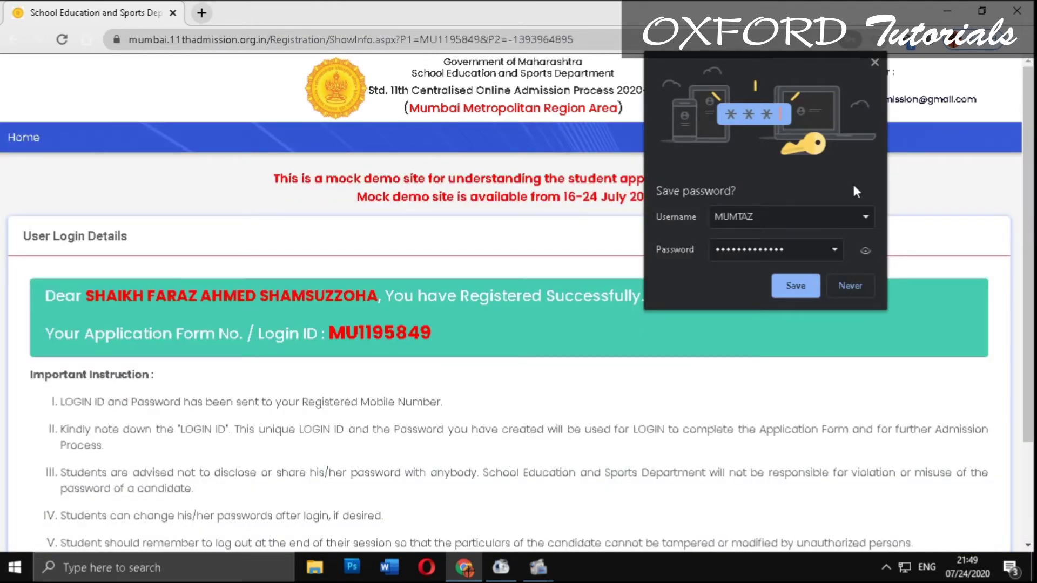
click(874, 62)
scroll(464, 321, down, 2)
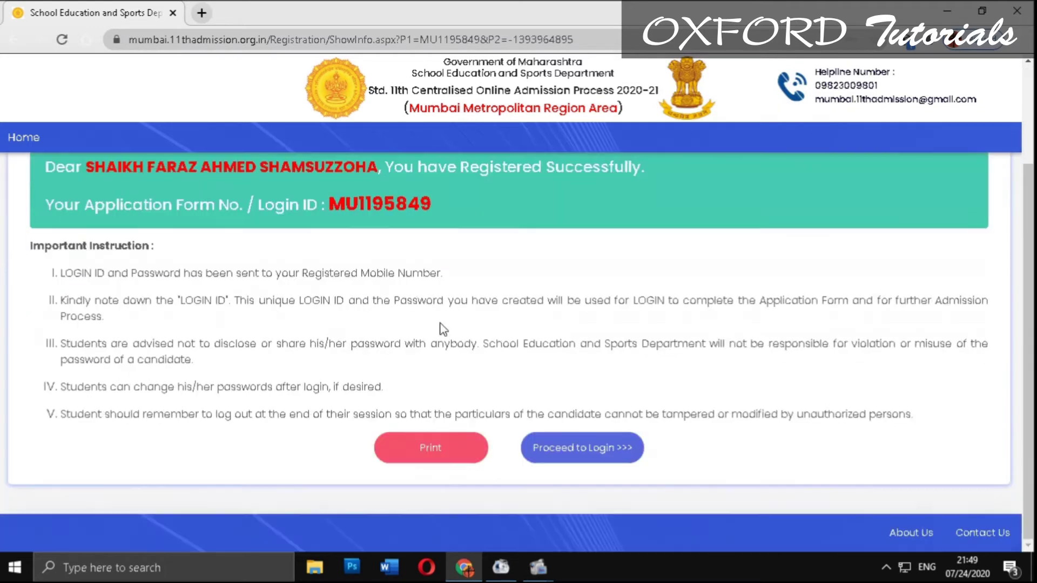
scroll(417, 331, up, 2)
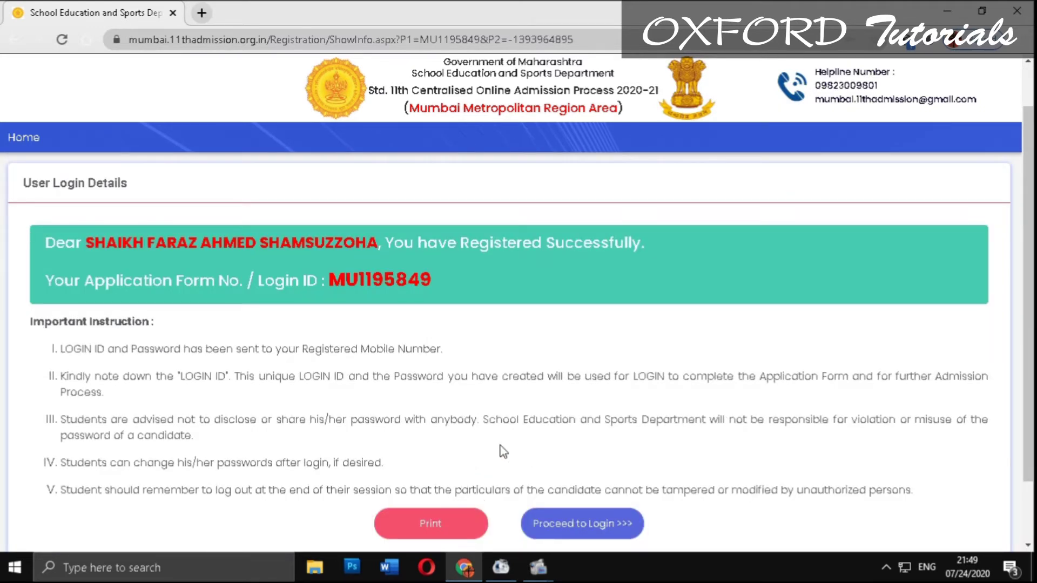
scroll(511, 433, down, 2)
Step: Log in with the issued credentials and open the Personal Details page
click(582, 454)
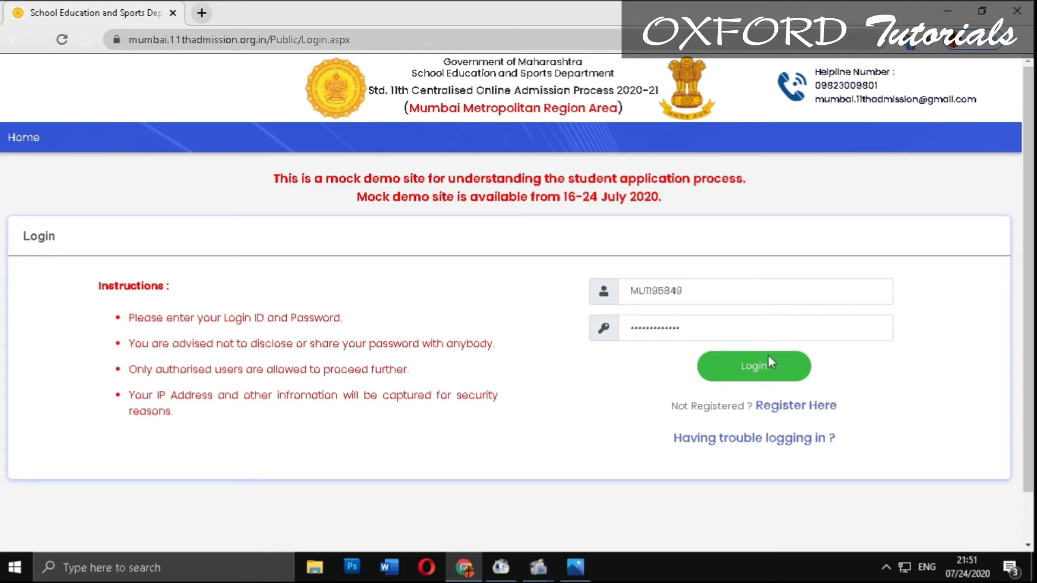
click(755, 372)
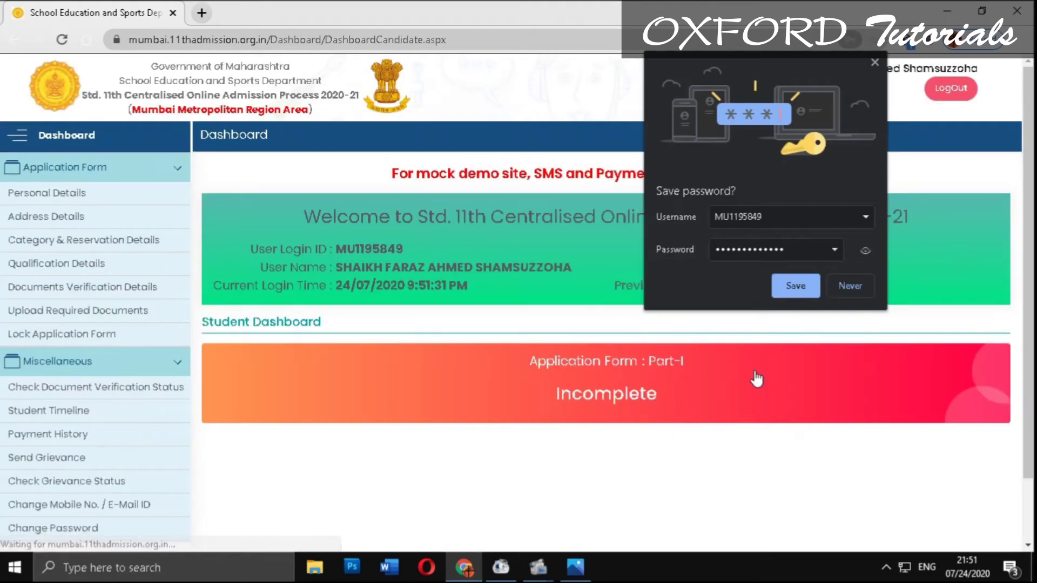
click(875, 62)
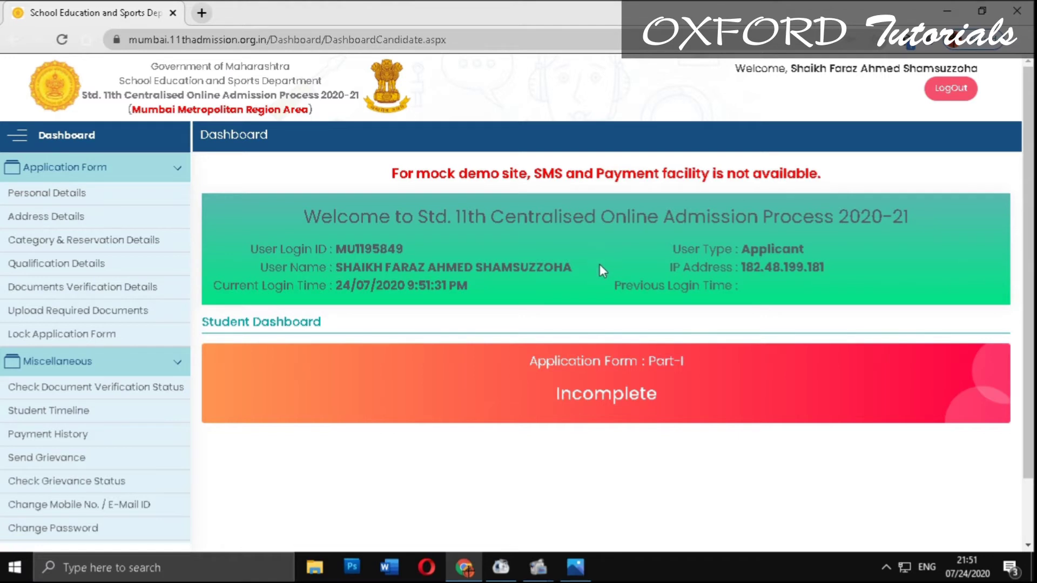
click(36, 200)
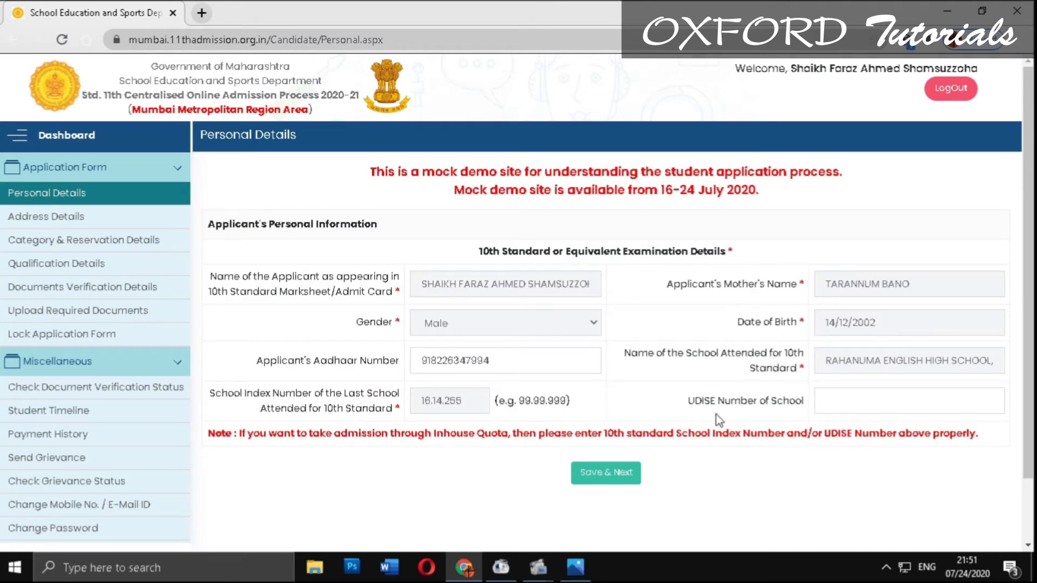
Step: Enter UDISE number 1614255, save Personal Details, and proceed to Address Details
click(833, 405)
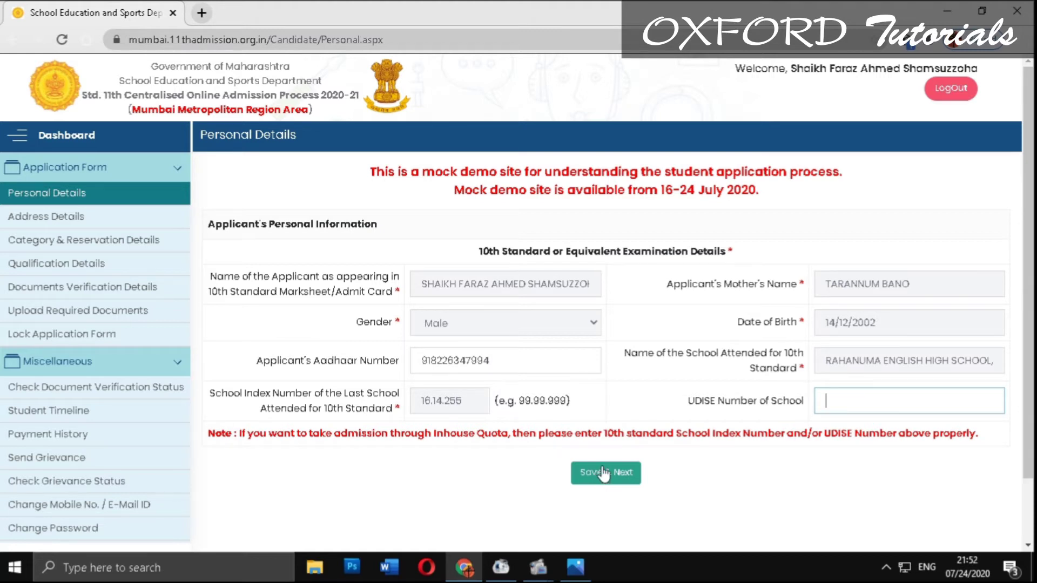
text(1)
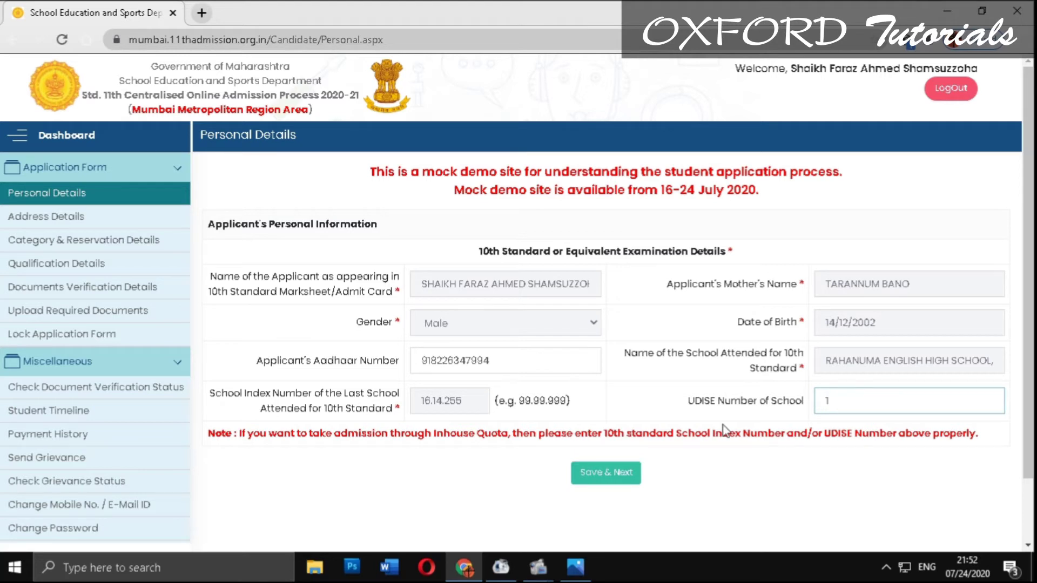
text(61426)
key(BackSpace)
text(55)
click(596, 479)
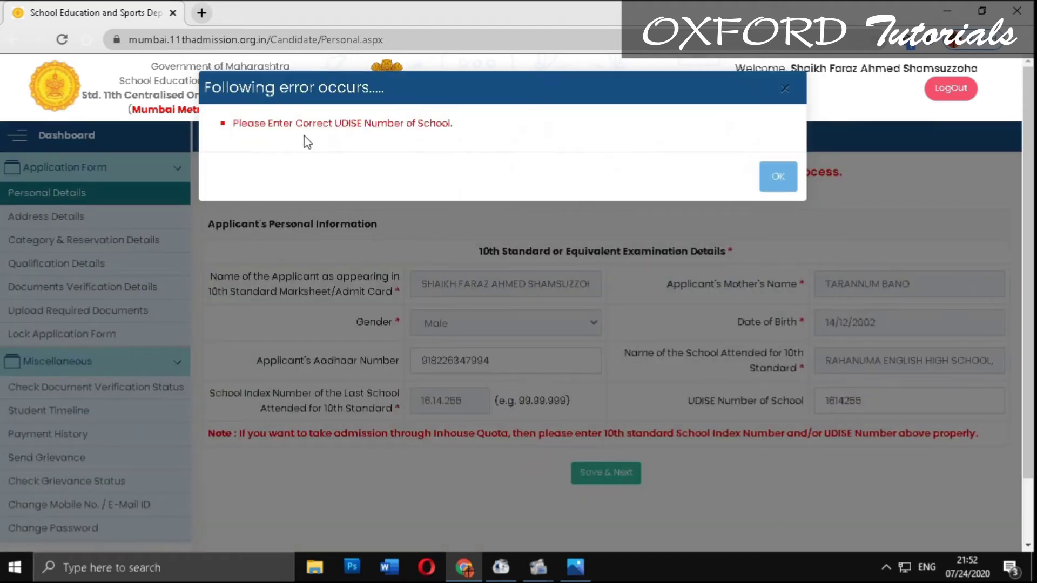
click(778, 180)
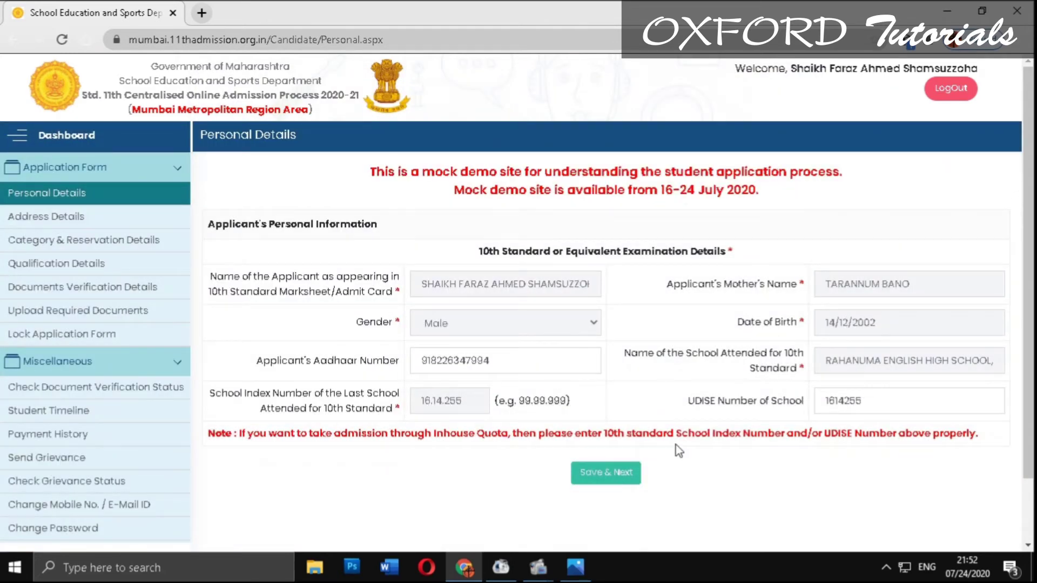
click(56, 215)
click(622, 475)
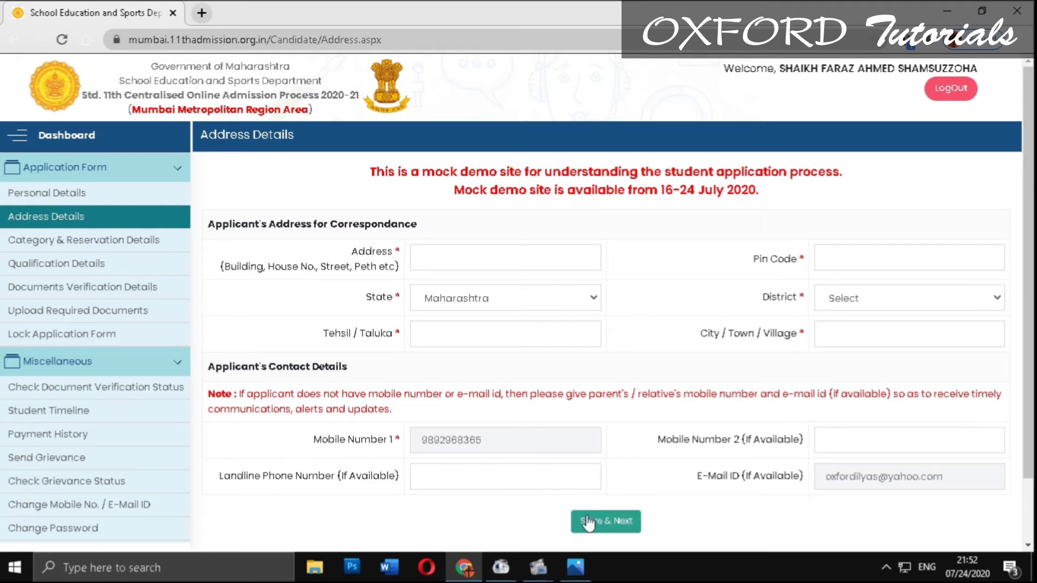
Step: Fill in the correspondence address, pin code, taluka and city/village fields
click(603, 534)
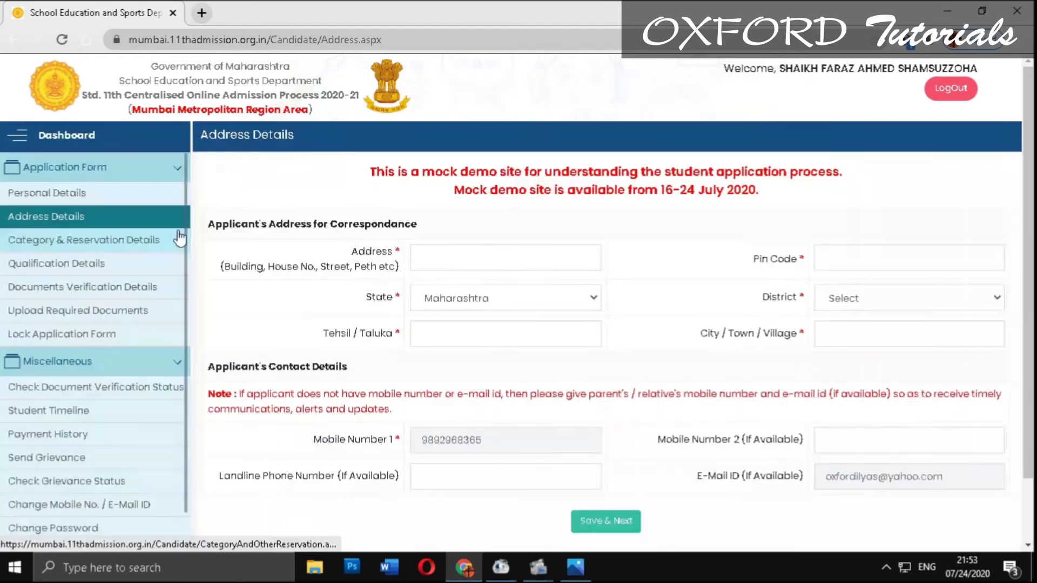
key(Escape)
click(441, 252)
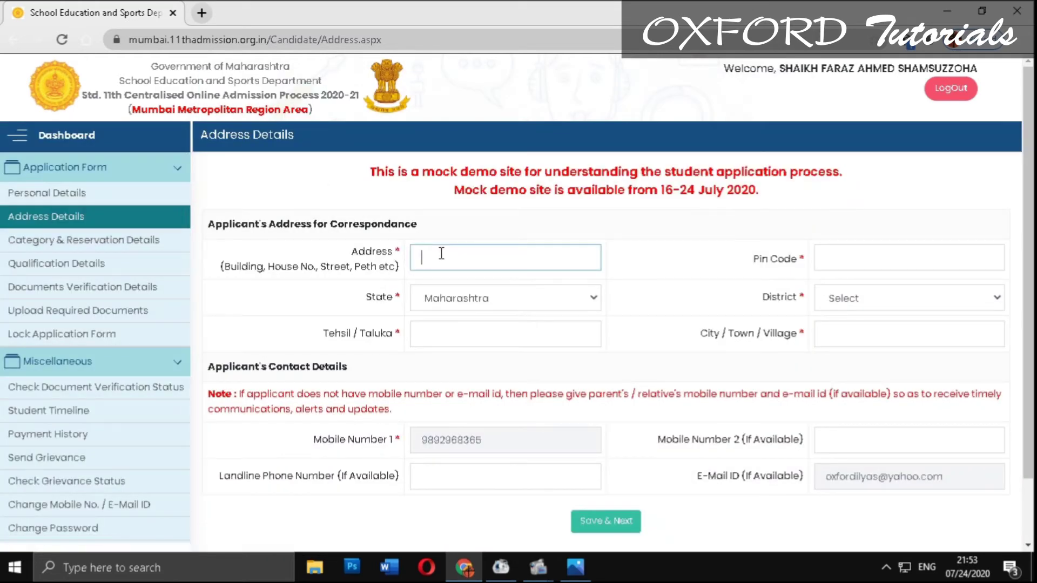
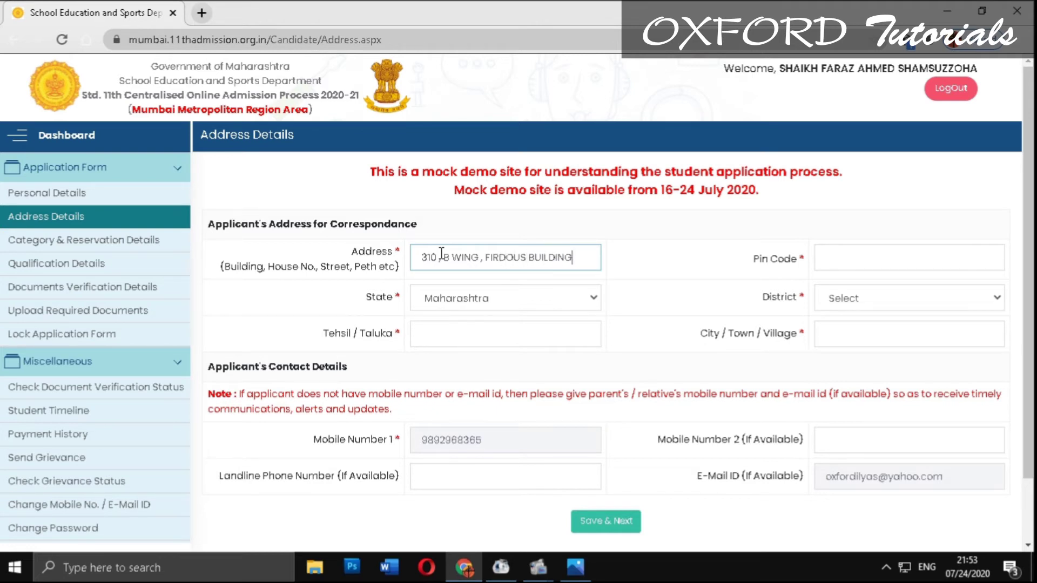
click(833, 257)
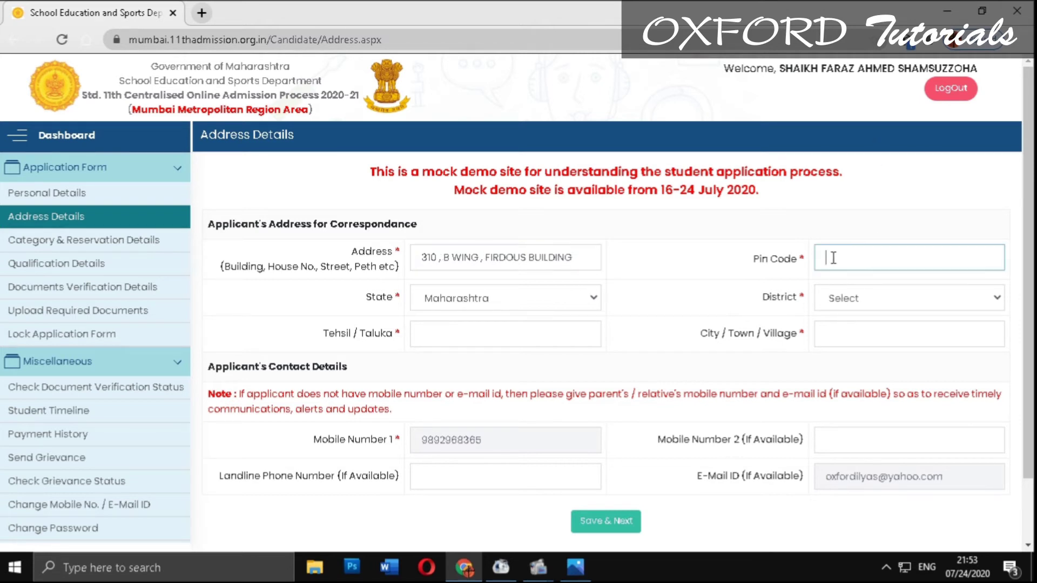
text(400612)
click(447, 334)
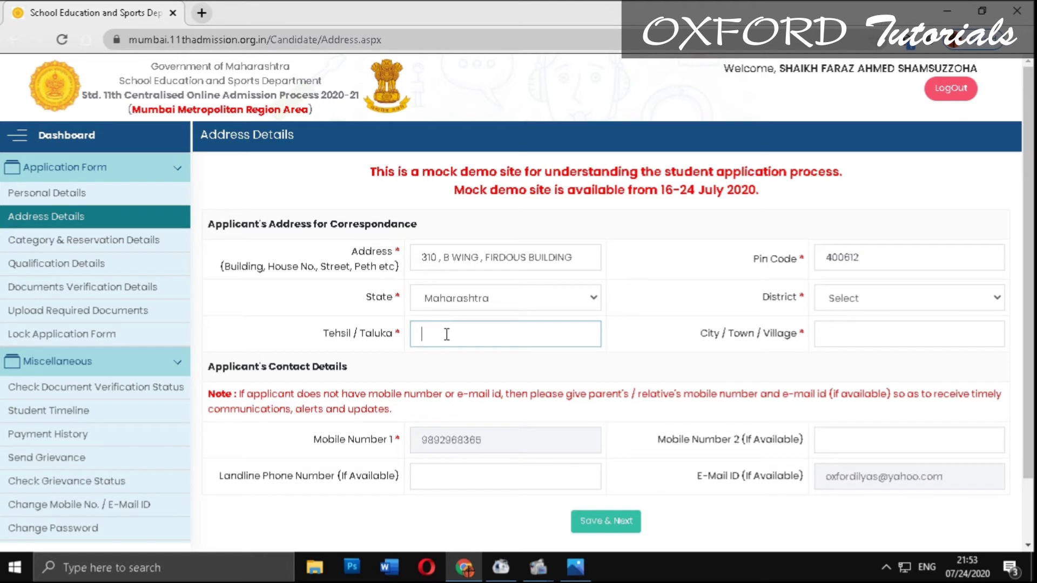
text(THANE)
click(857, 329)
text(MY)
text(UMBRA)
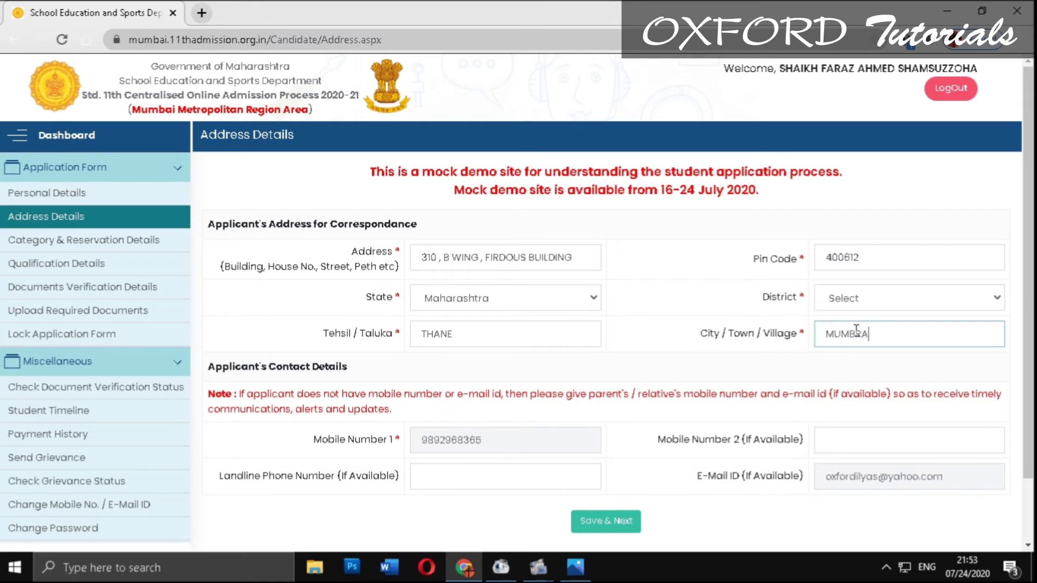
Step: Set the district to Thane and save the address details
scroll(863, 351, down, 2)
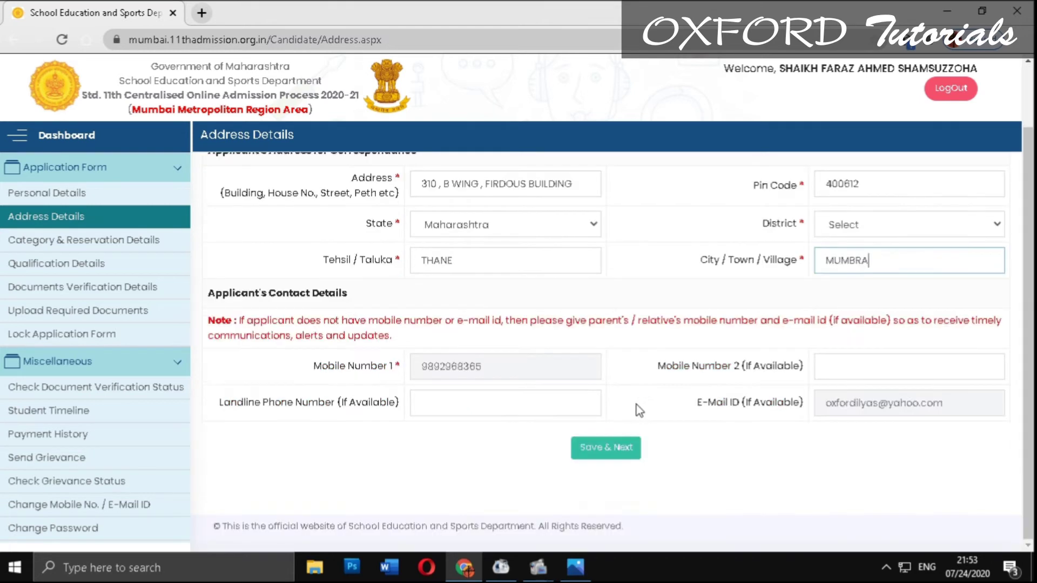
click(869, 373)
click(443, 404)
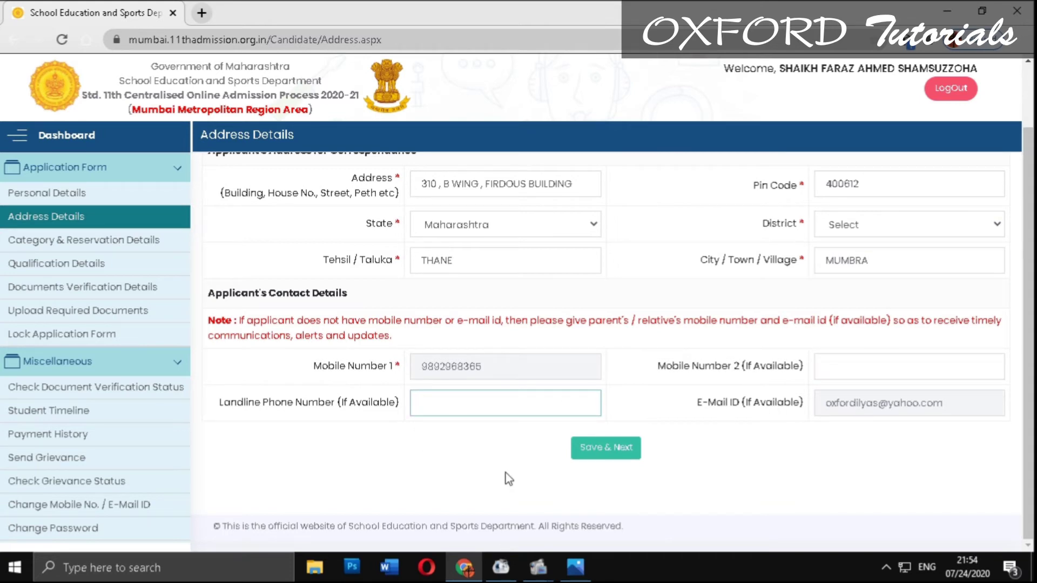
click(614, 450)
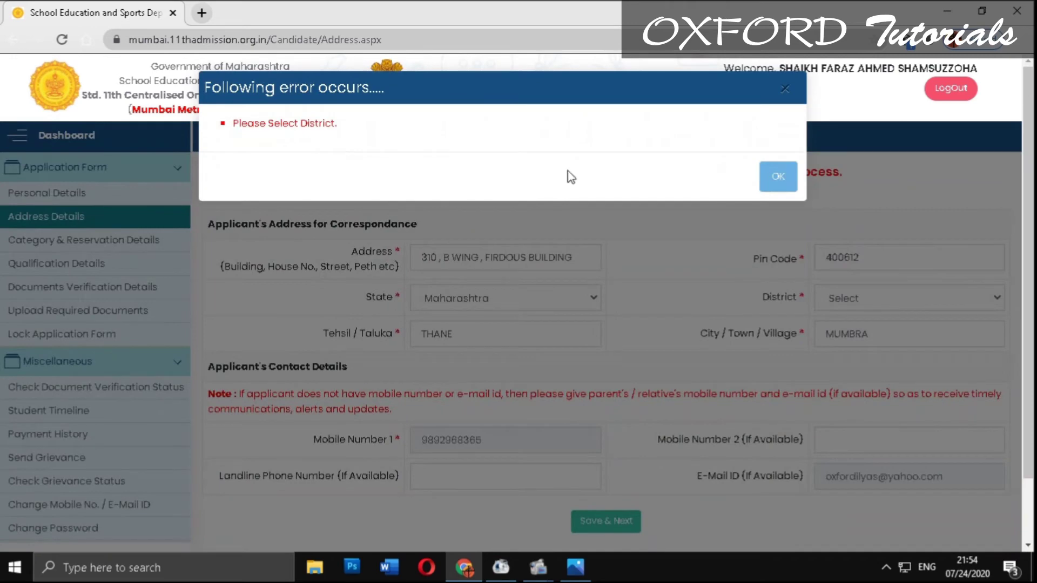
click(777, 176)
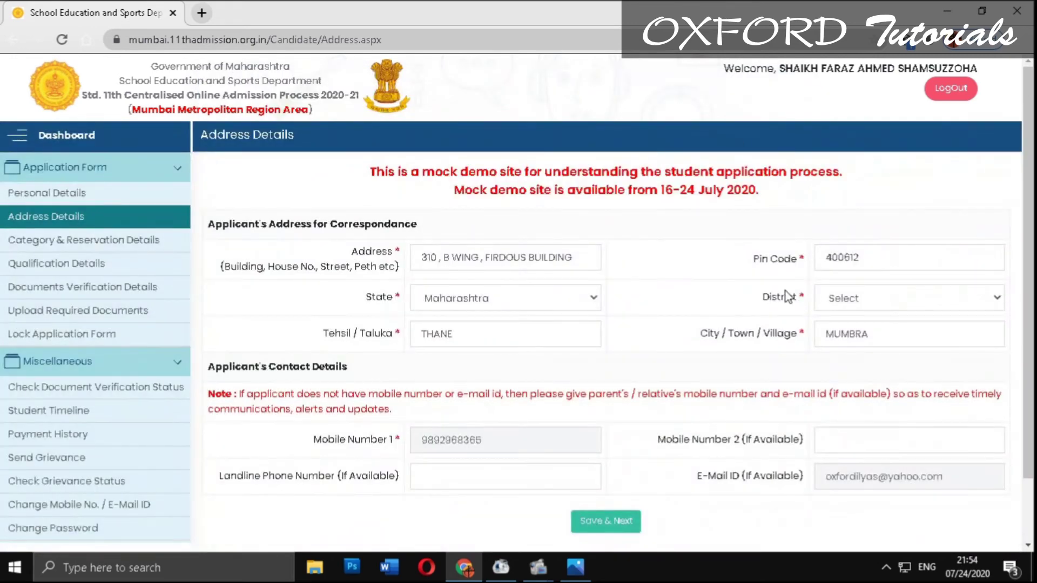
click(872, 304)
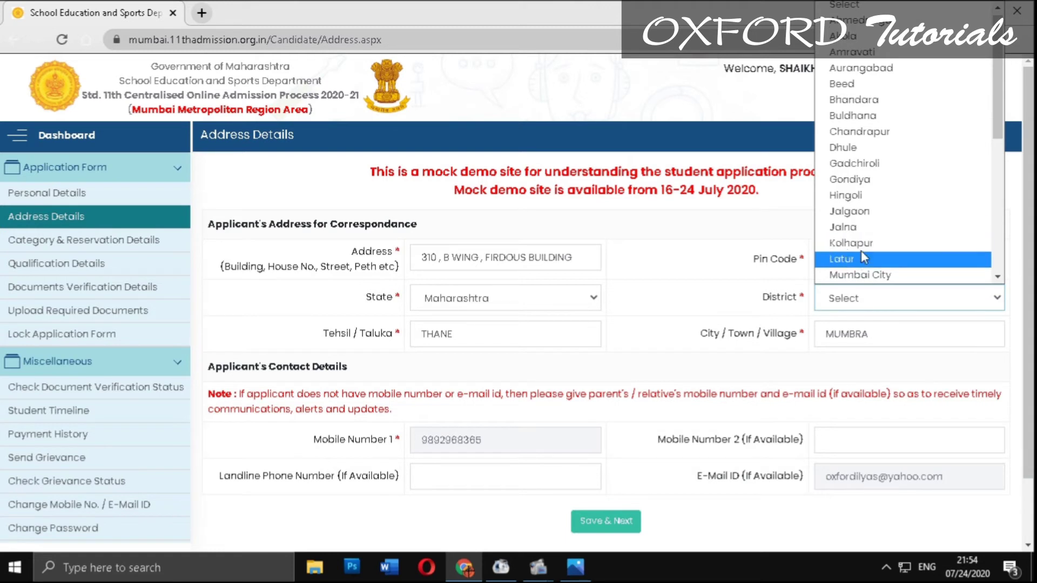
scroll(902, 224, down, 5)
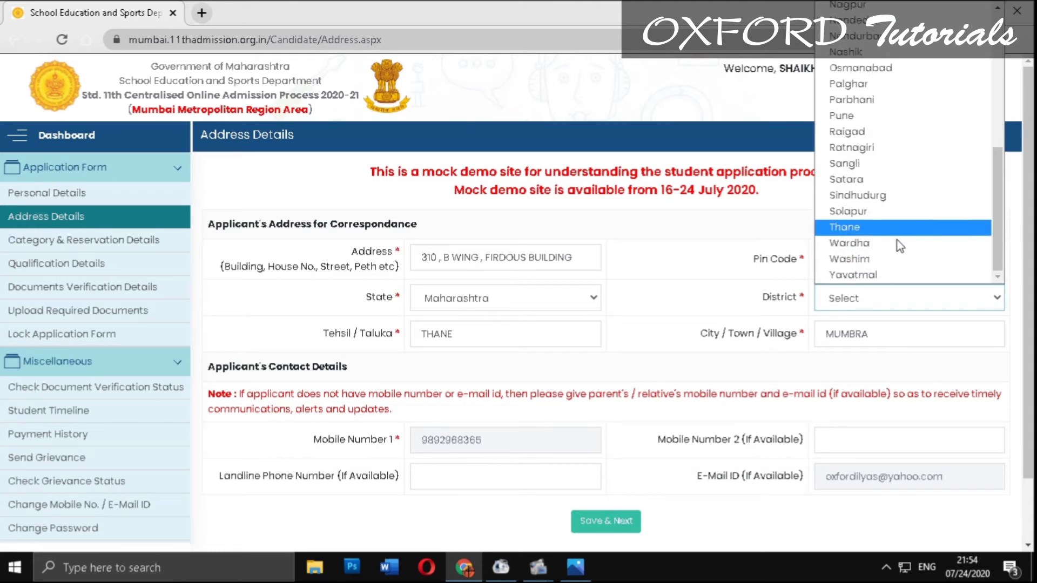
click(894, 211)
click(864, 302)
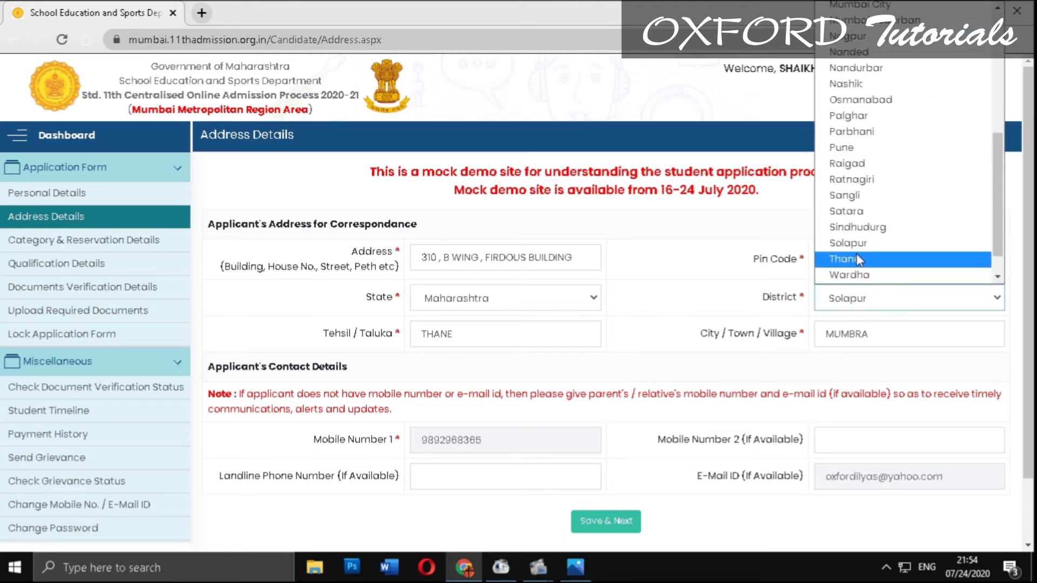
click(855, 260)
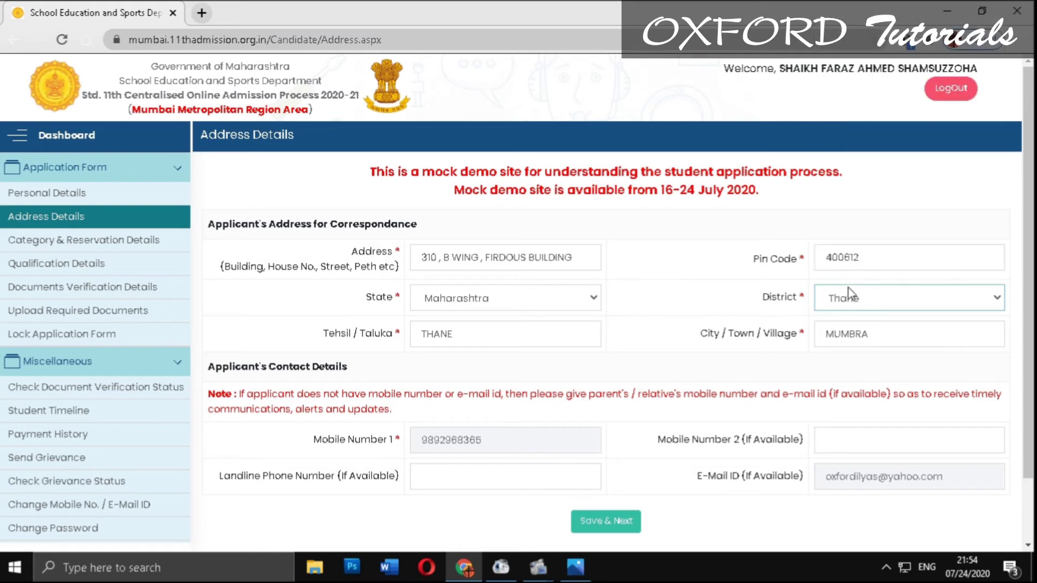
click(589, 523)
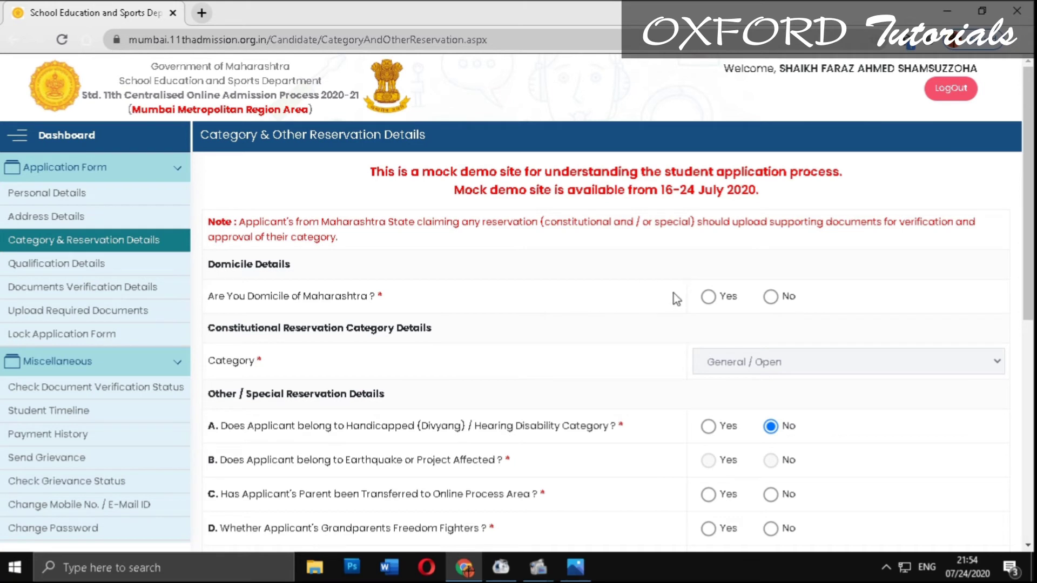
Step: Confirm Maharashtra domicile and answer No to the disability and earthquake-affected questions
click(708, 297)
scroll(468, 277, down, 2)
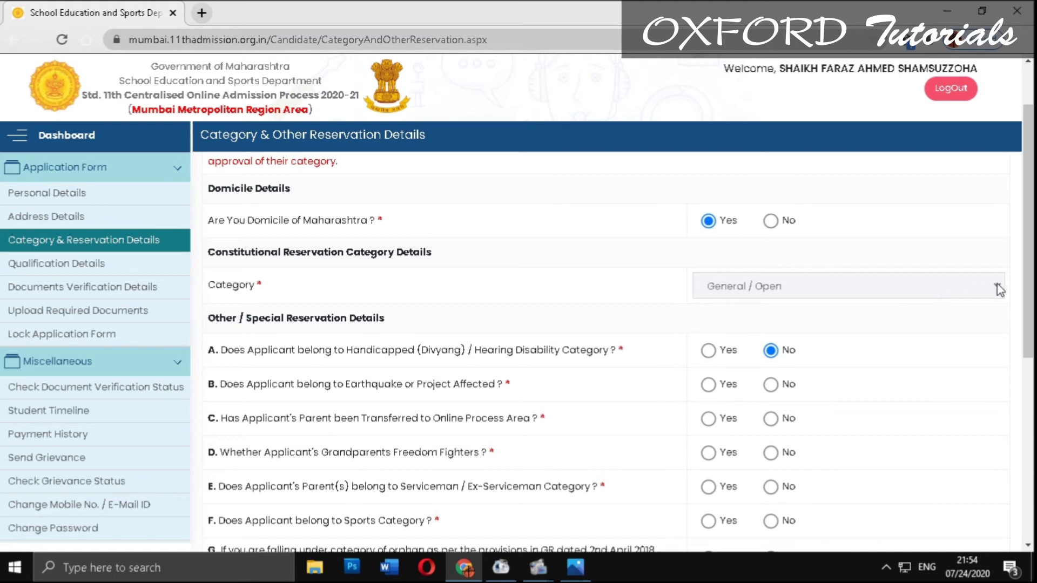
scroll(398, 370, down, 3)
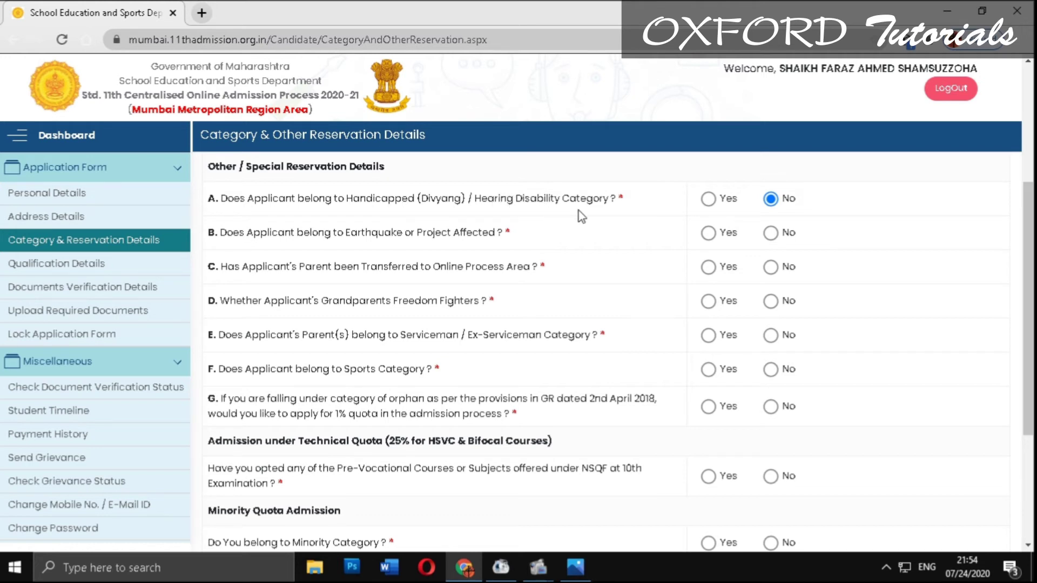
click(708, 199)
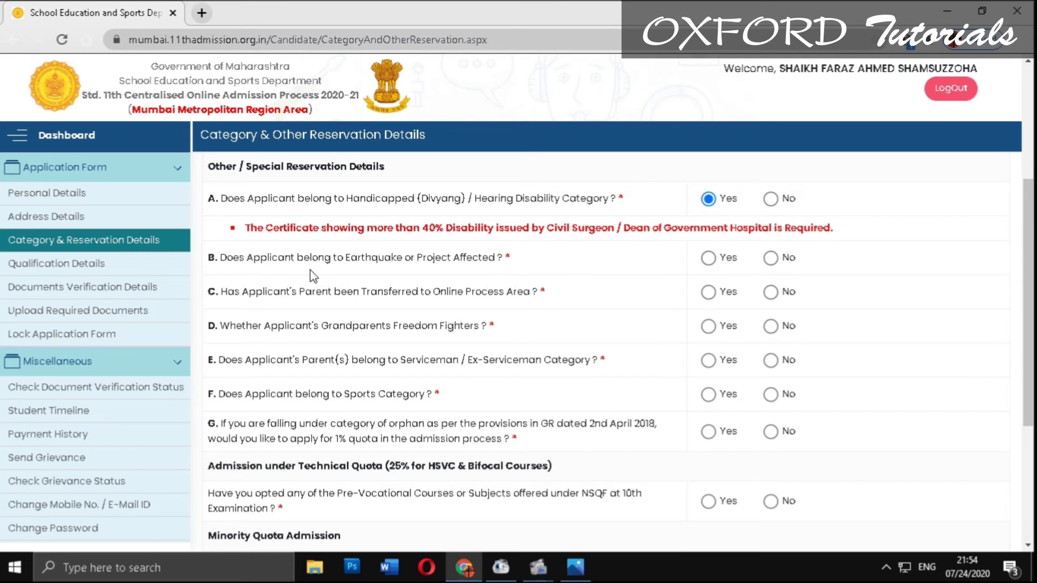
click(771, 258)
click(772, 201)
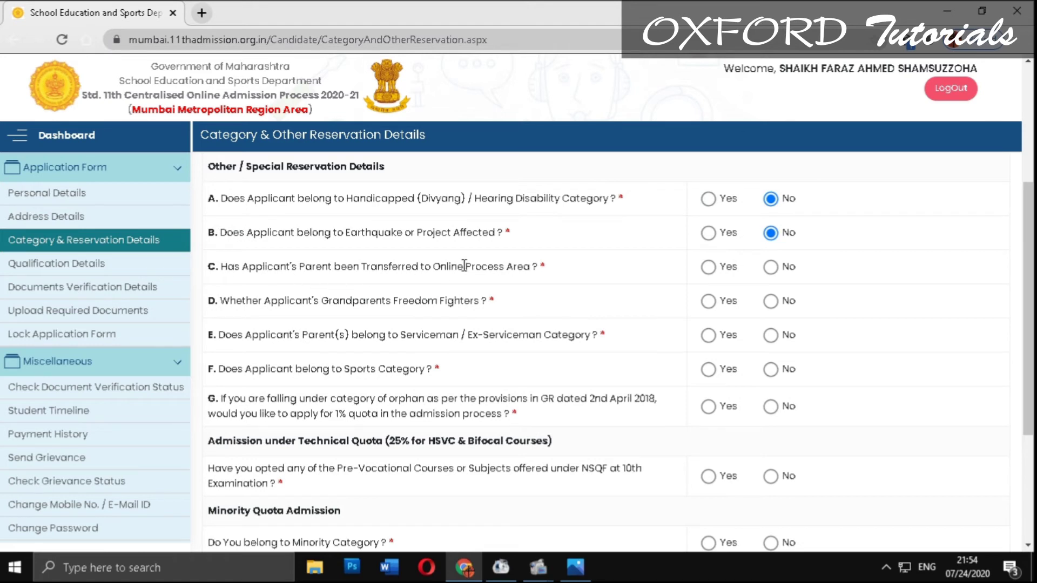
Step: Answer No to parent-transfer, freedom-fighter, serviceman, sports and orphan questions; mark minority Yes
click(770, 266)
click(771, 300)
click(770, 336)
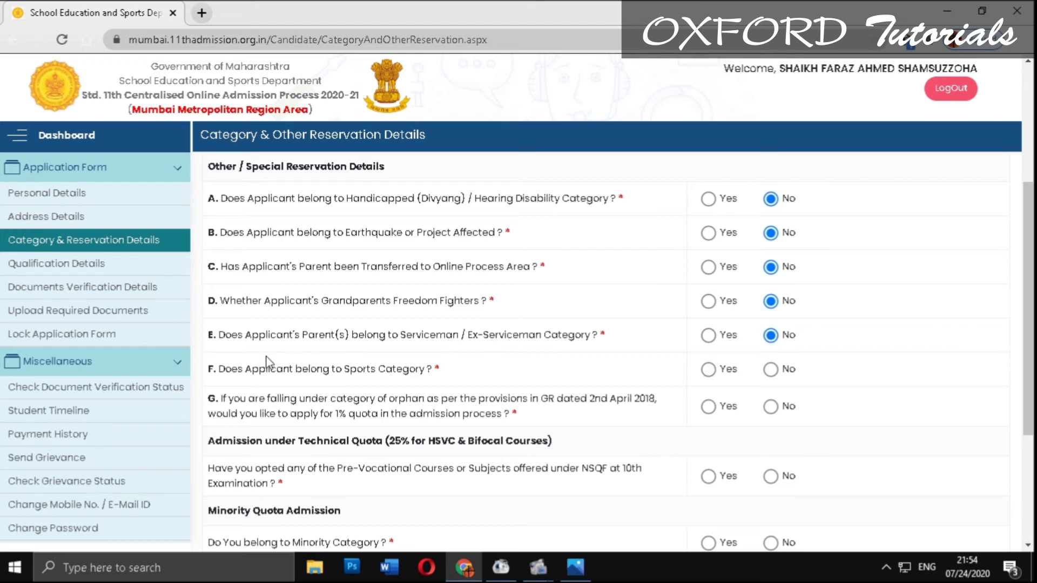
click(771, 370)
click(772, 407)
scroll(672, 457, down, 1)
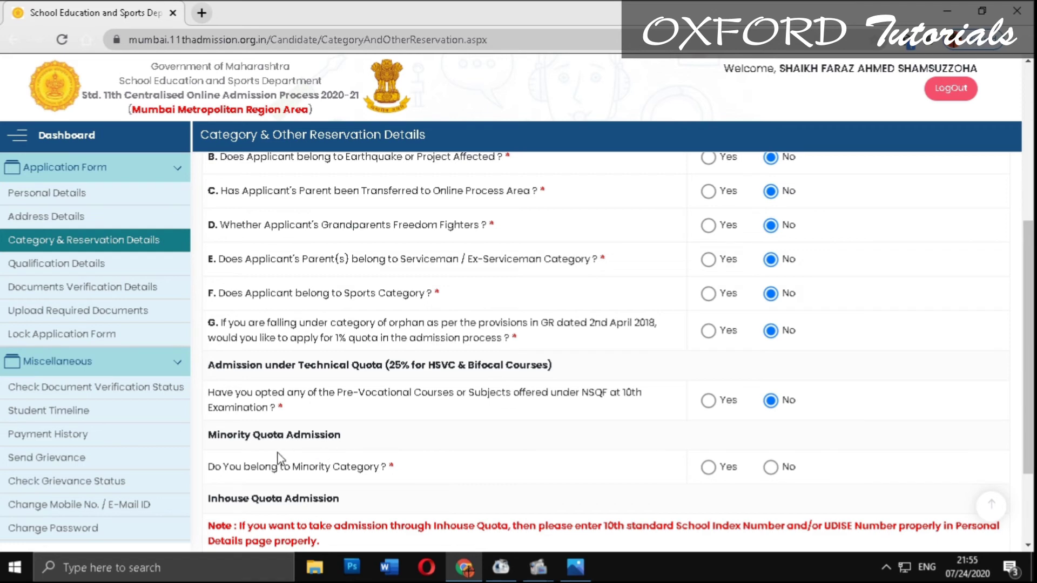
scroll(313, 445, down, 1)
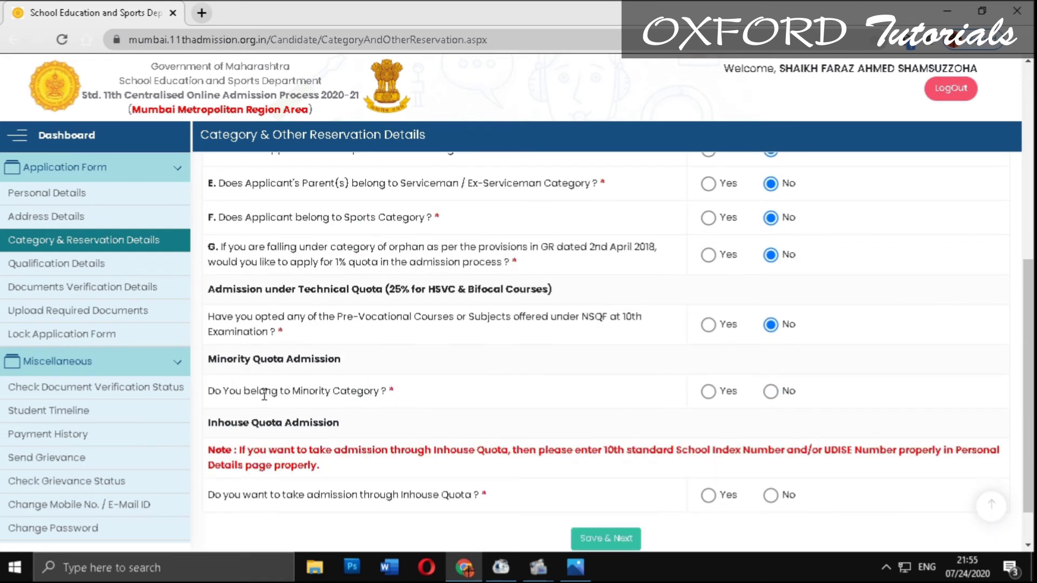
click(707, 390)
Step: Choose Urdu linguistic and Muslim religious minority, inhouse quota Yes, and save
scroll(680, 393, down, 3)
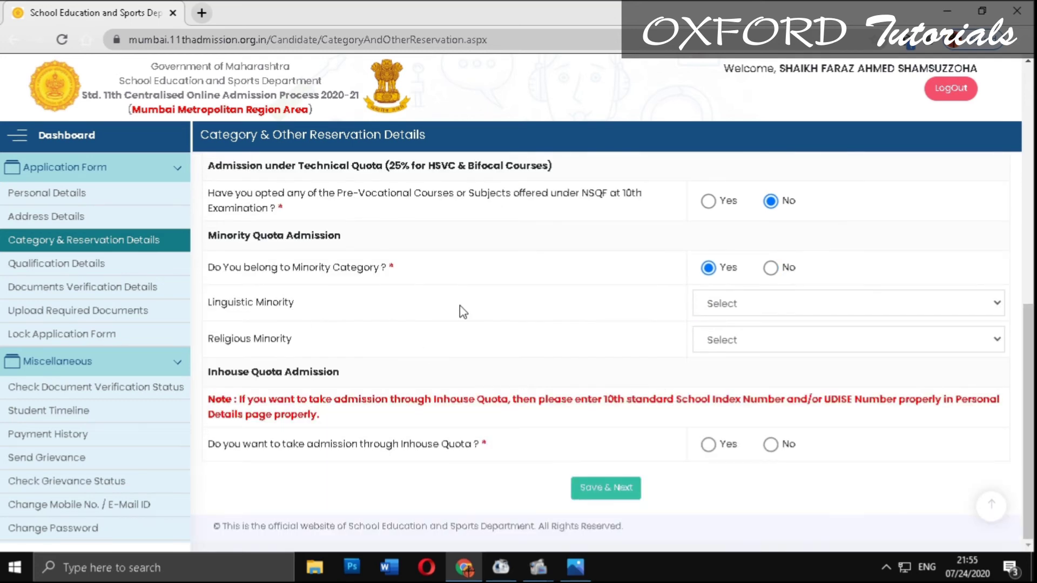
click(778, 305)
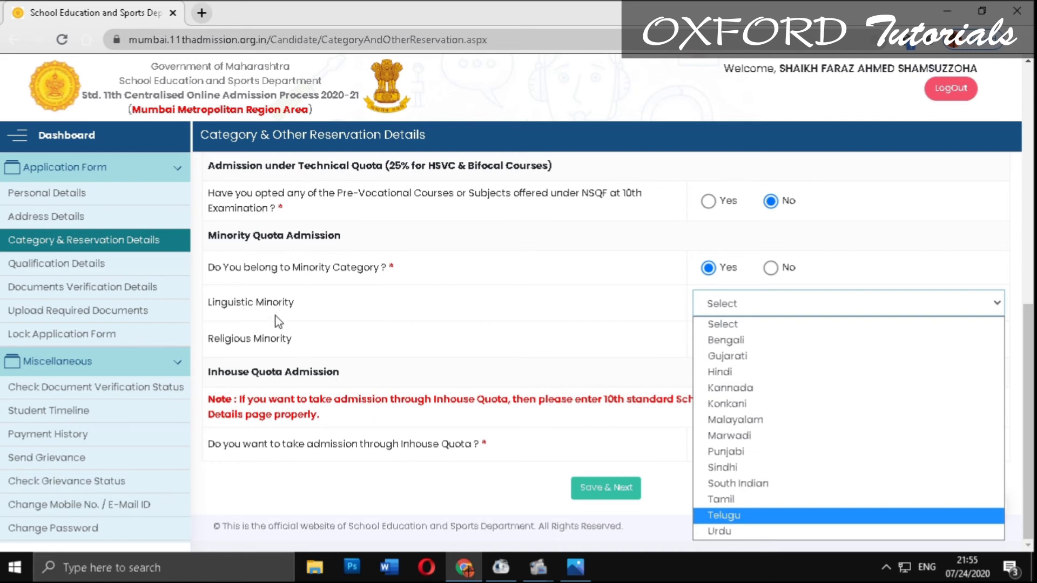
click(729, 531)
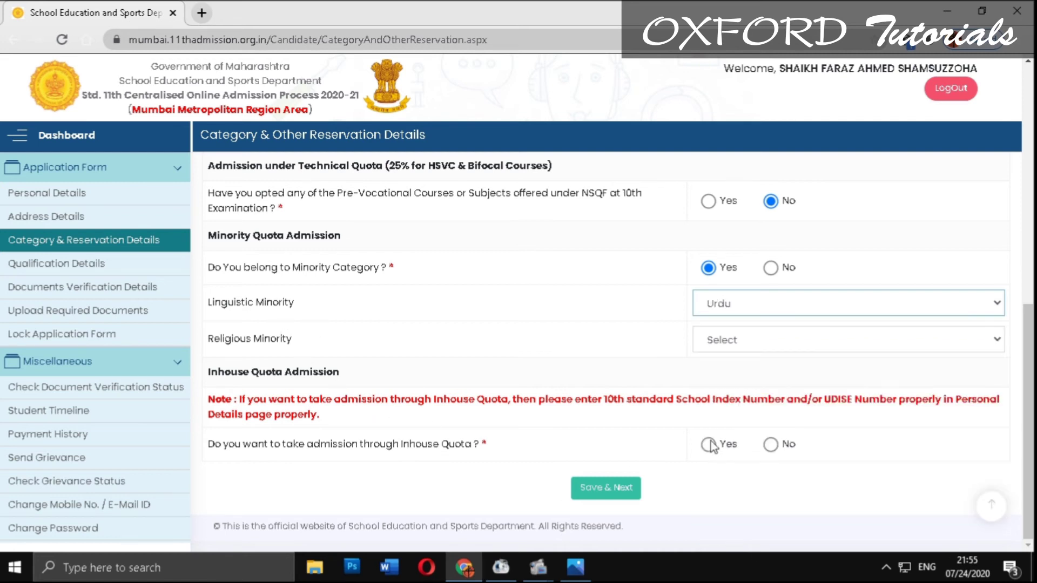
click(708, 342)
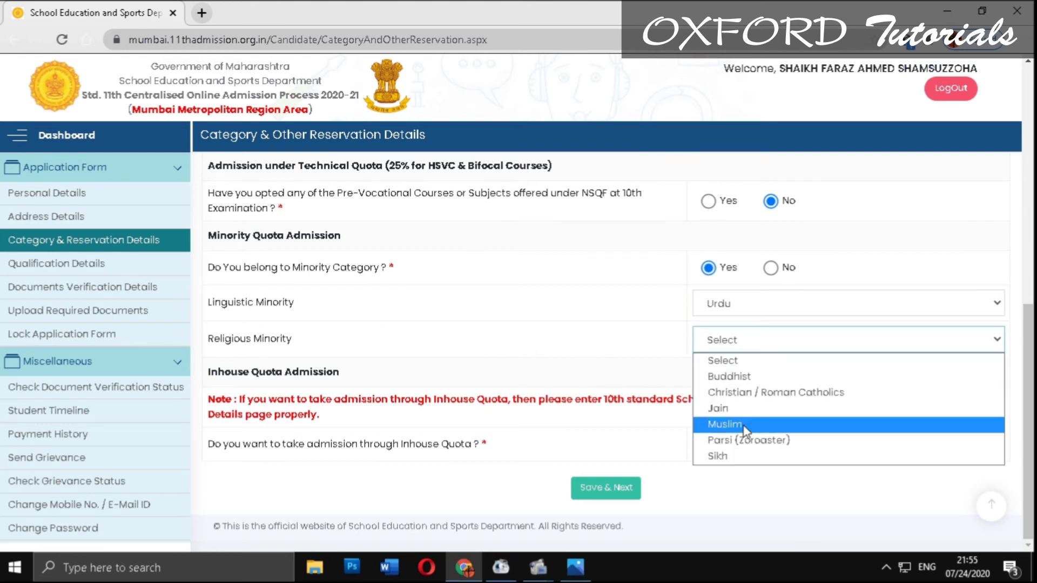
click(723, 423)
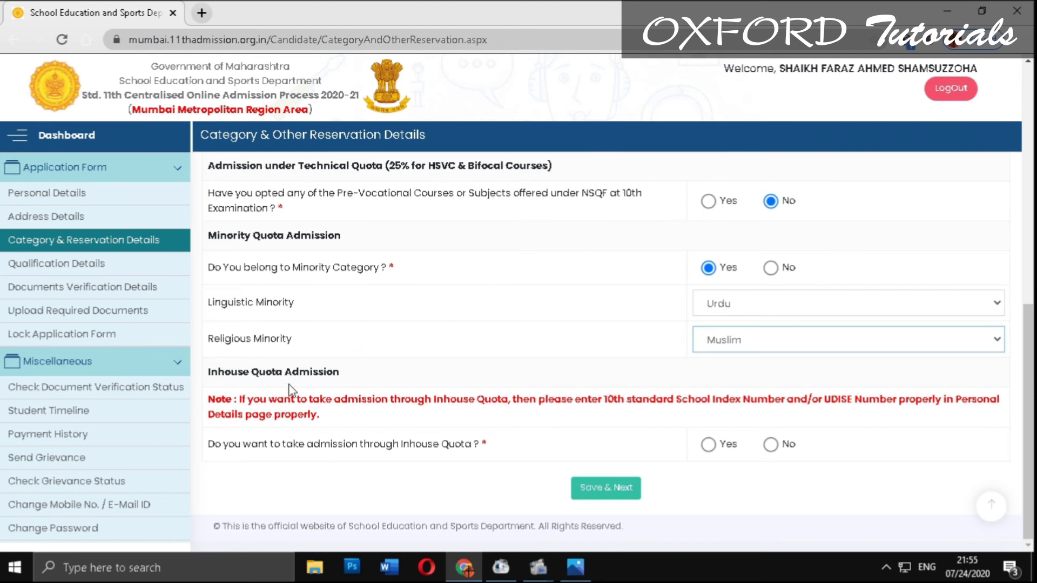
click(708, 445)
click(597, 495)
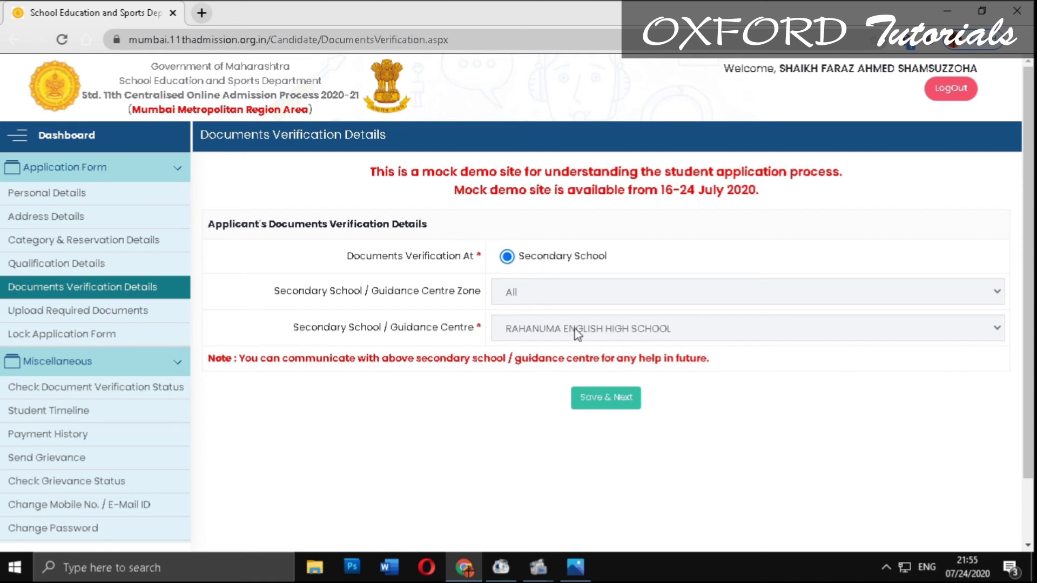
Step: Save the document verification school and revisit the qualification details step
click(596, 410)
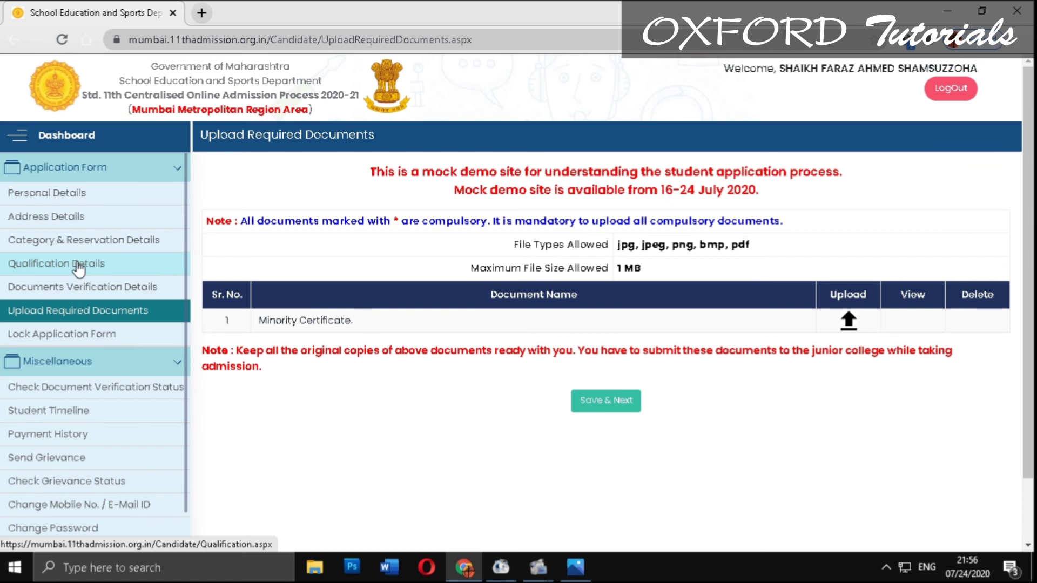
click(76, 269)
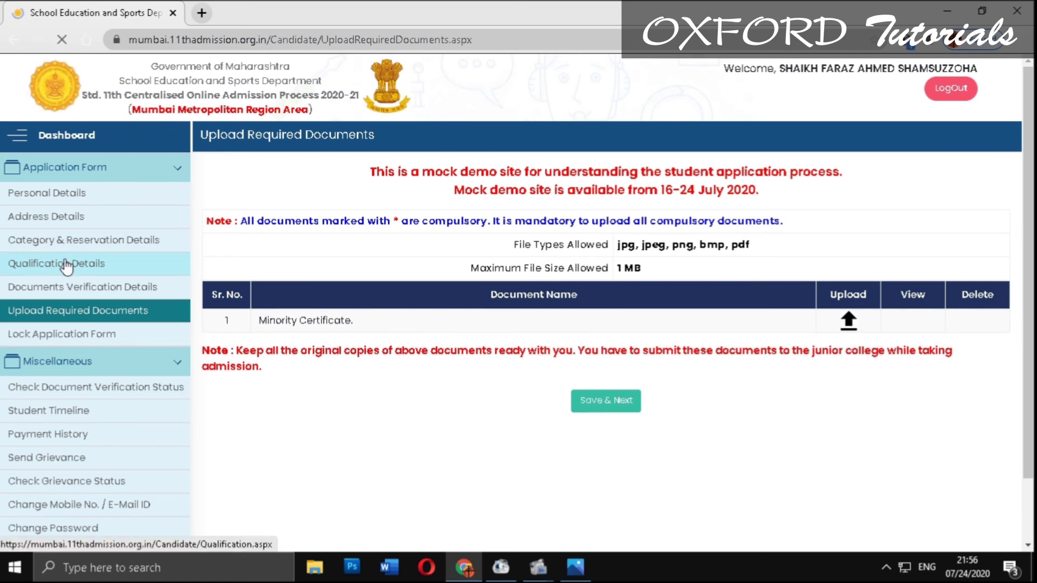
click(67, 267)
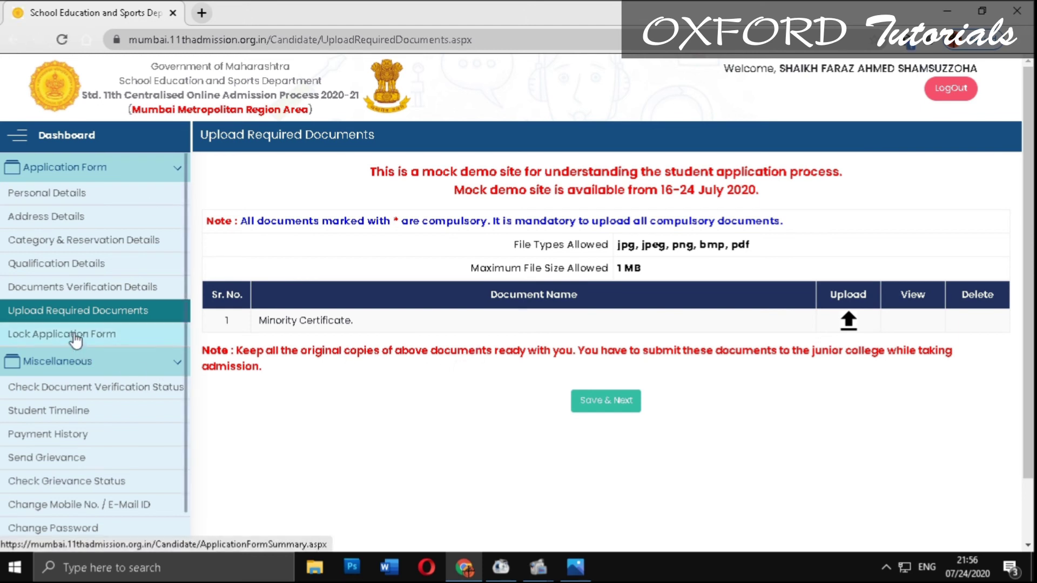
Step: Open the Lock Application Form summary, scroll through it and tick the 'I hereby declare' checkbox
click(613, 402)
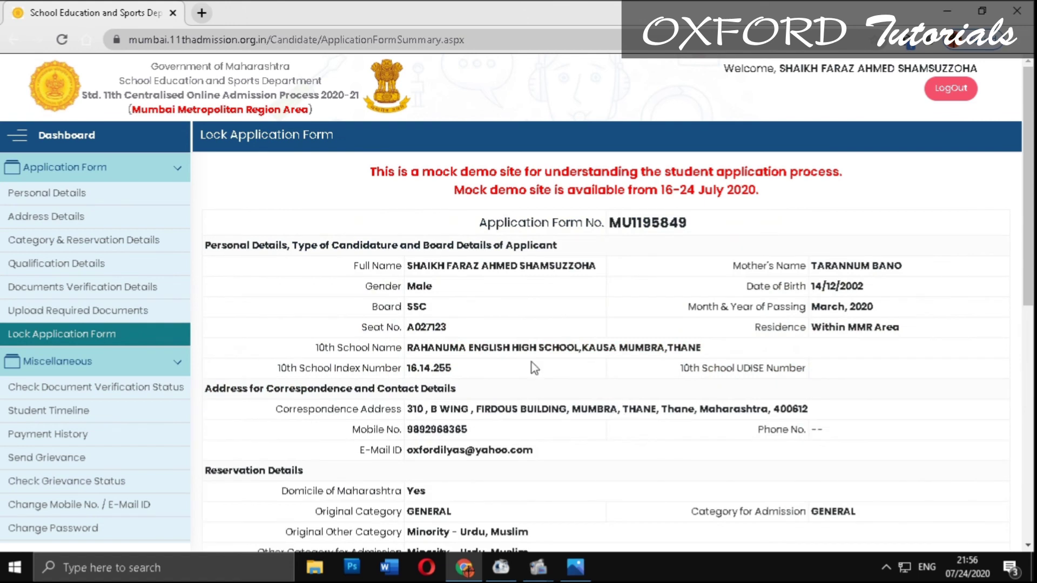
scroll(609, 312, down, 2)
scroll(609, 324, down, 2)
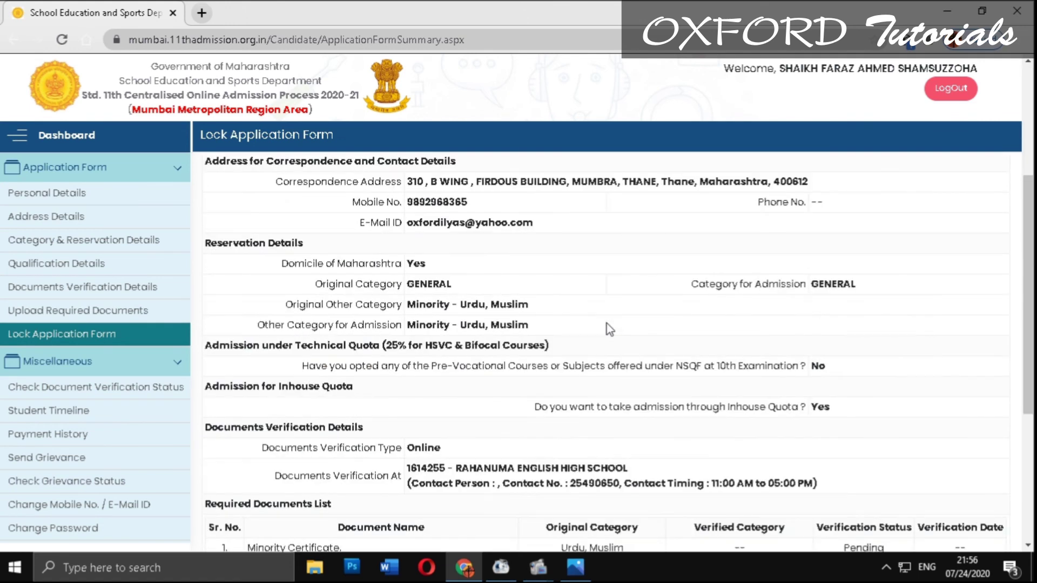
scroll(604, 316, down, 4)
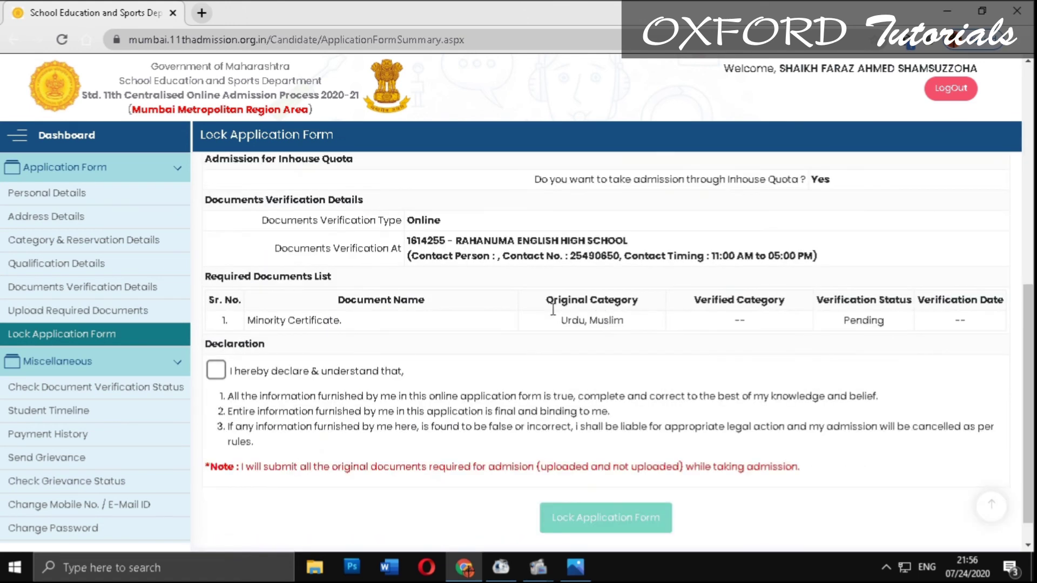
scroll(497, 324, down, 1)
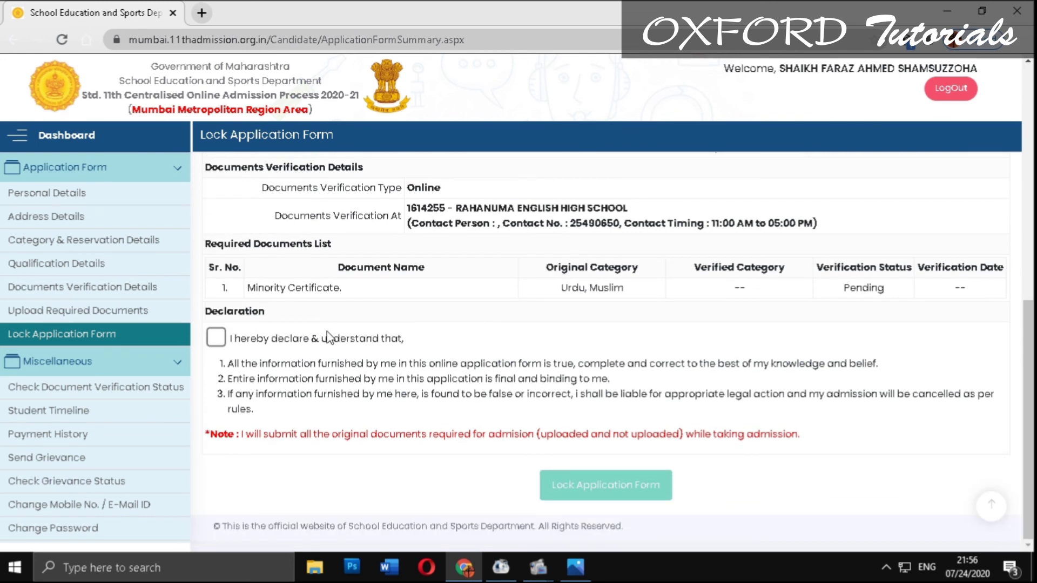
click(216, 337)
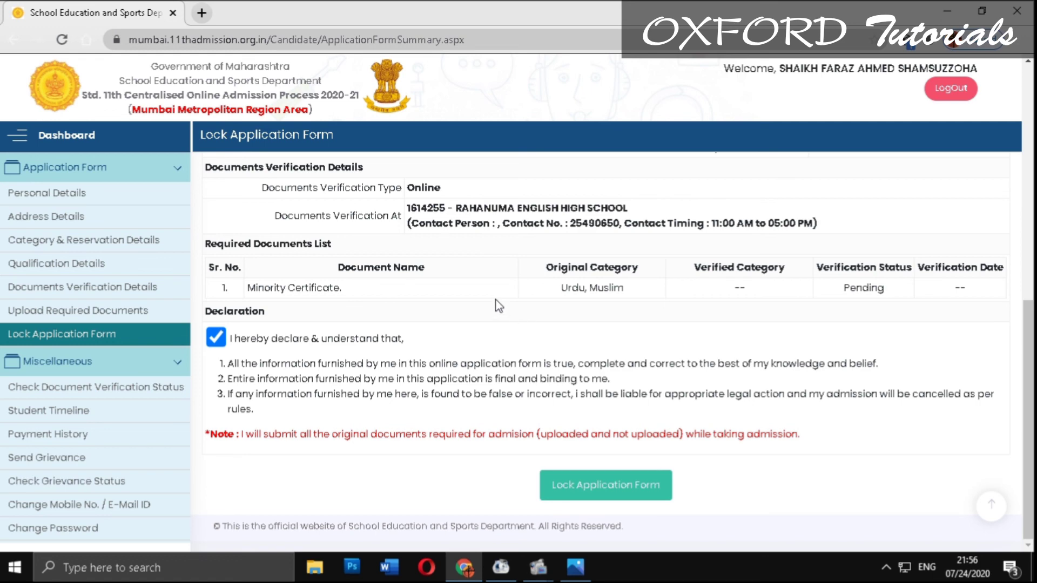
Step: Collapse and re-expand the Miscellaneous sidebar group, then go to Student Timeline
scroll(496, 305, up, 8)
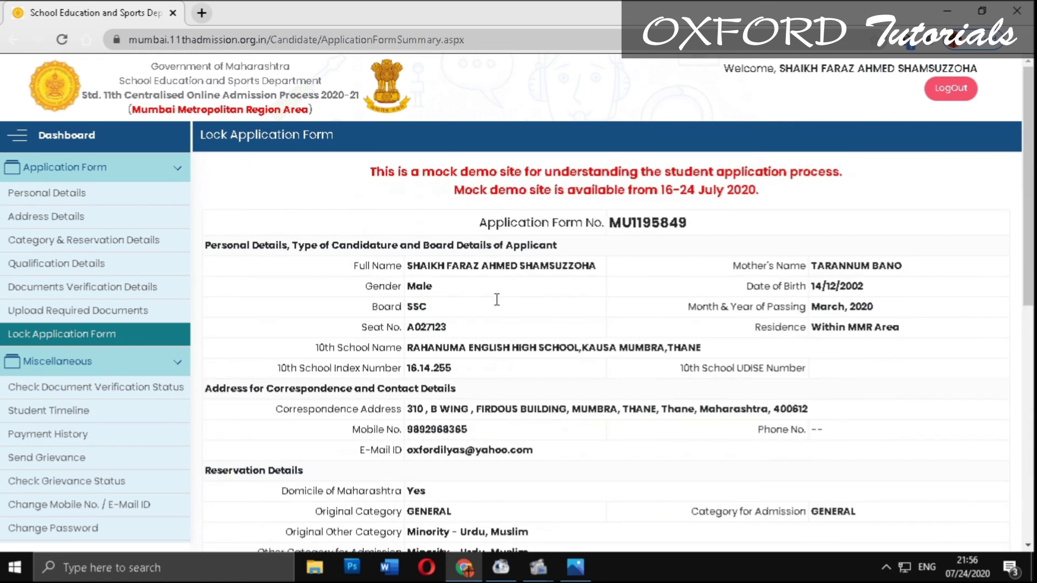
scroll(532, 285, down, 8)
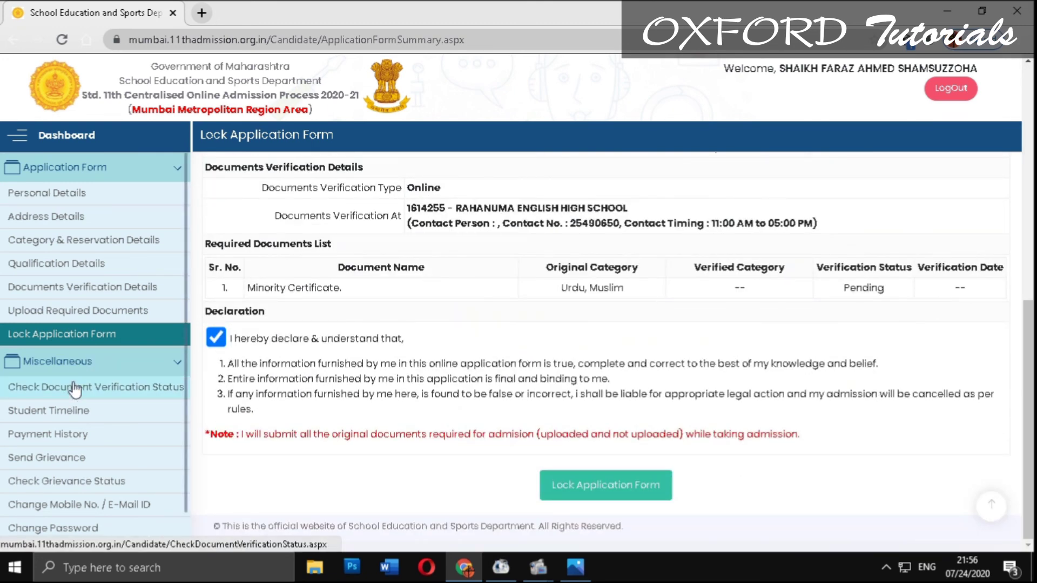
click(81, 363)
click(83, 367)
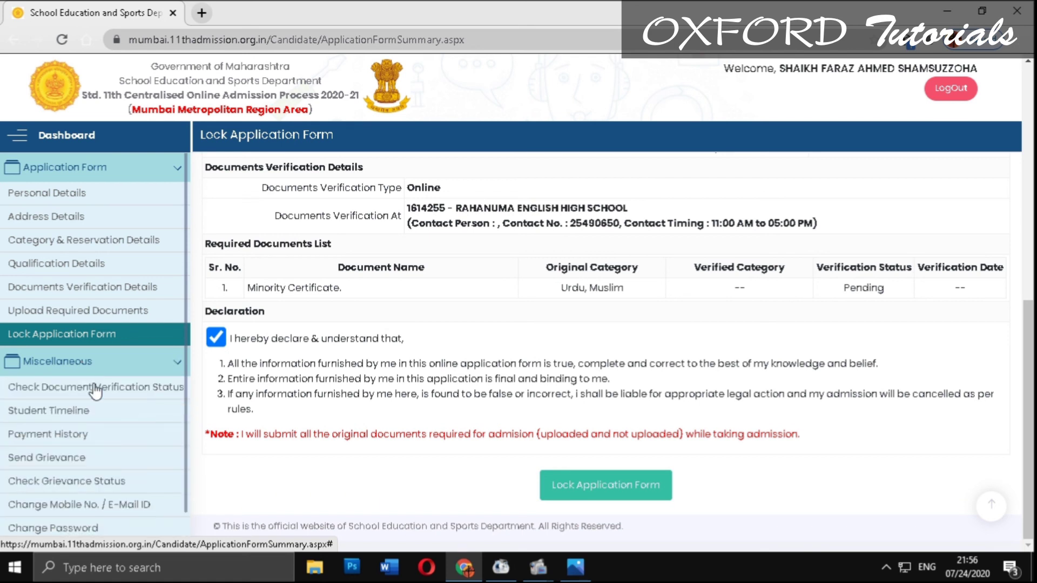
scroll(111, 388, down, 1)
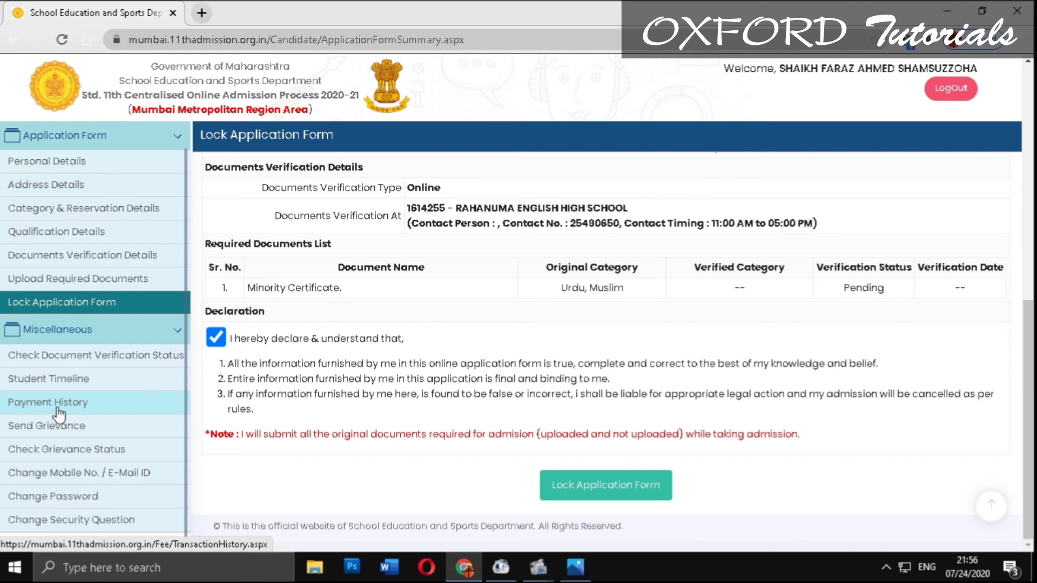
click(47, 387)
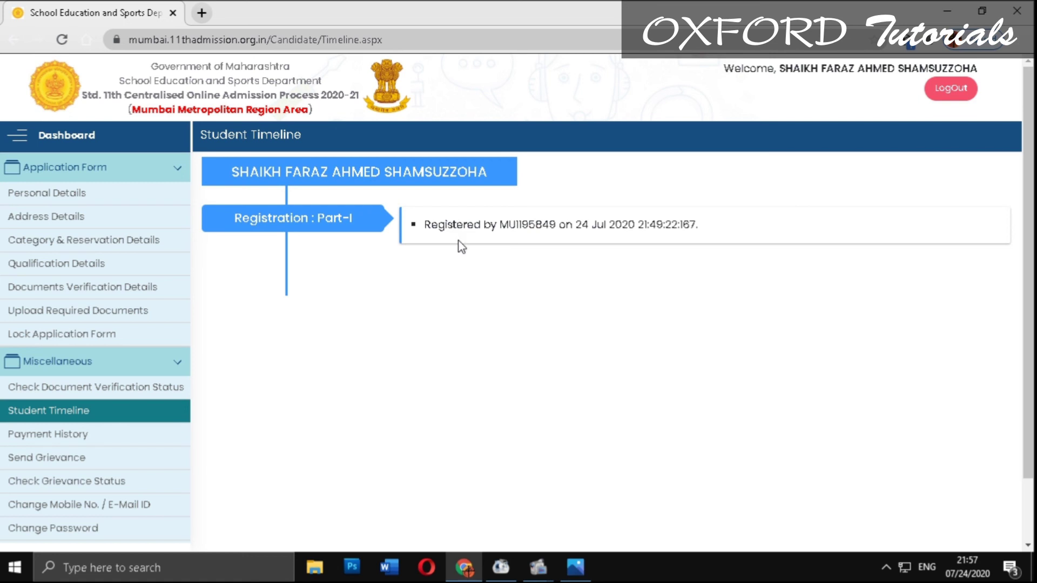
Step: Check the Registration: Part-I timeline entry, then view the empty Transaction History under Payment History
click(69, 439)
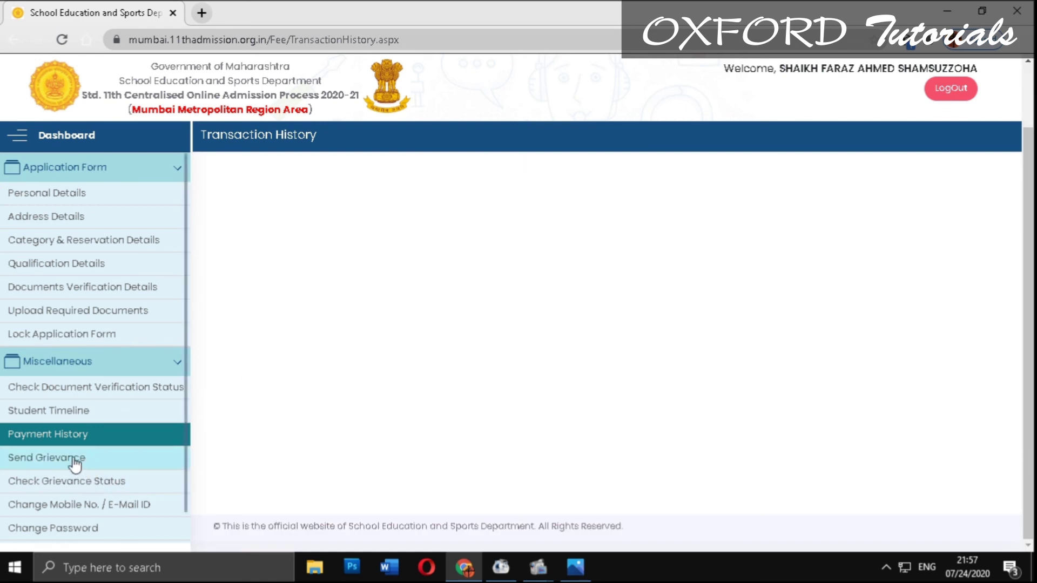
scroll(81, 462, down, 1)
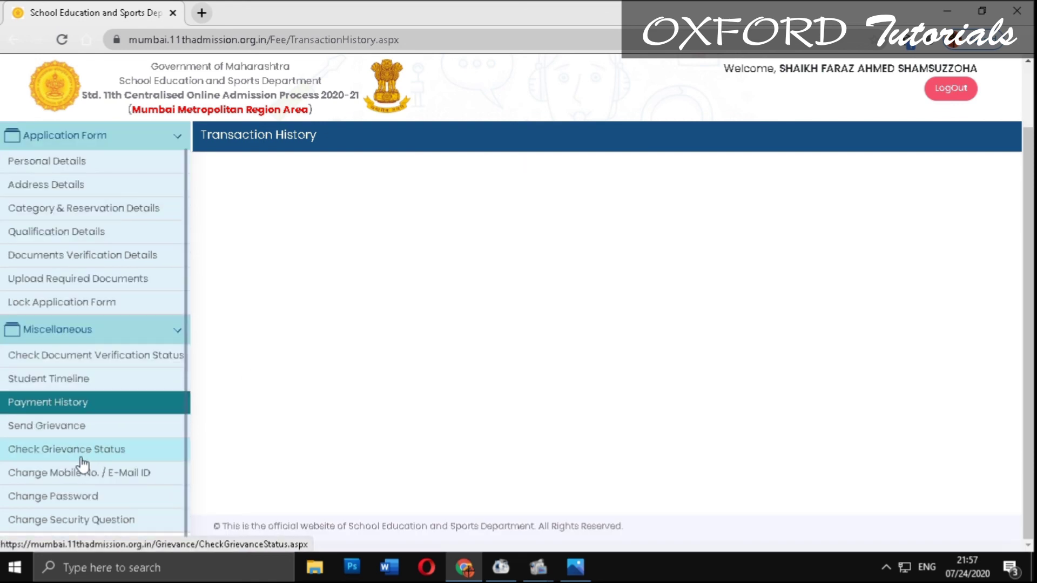
scroll(83, 464, up, 1)
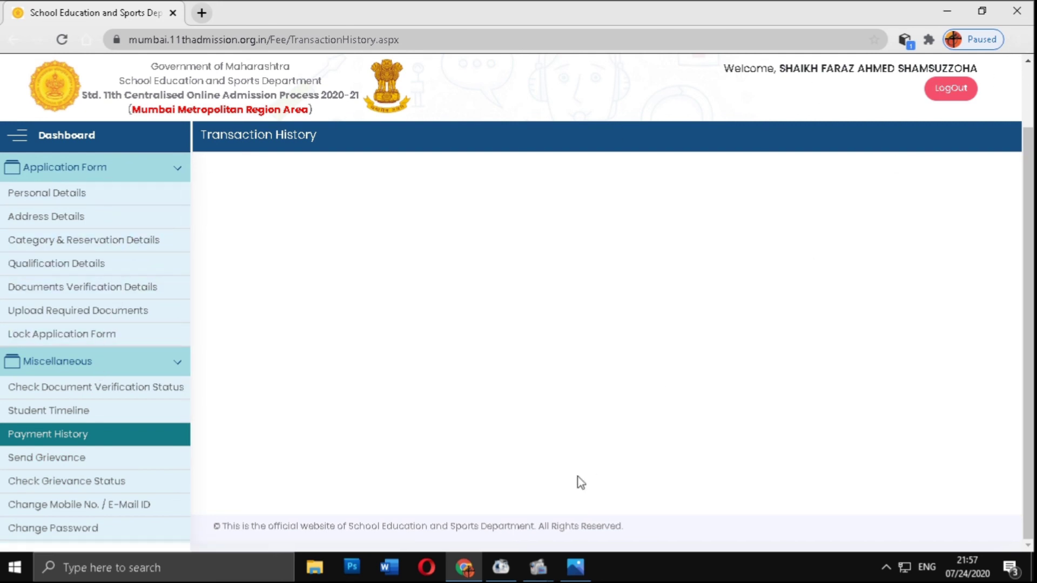
click(499, 570)
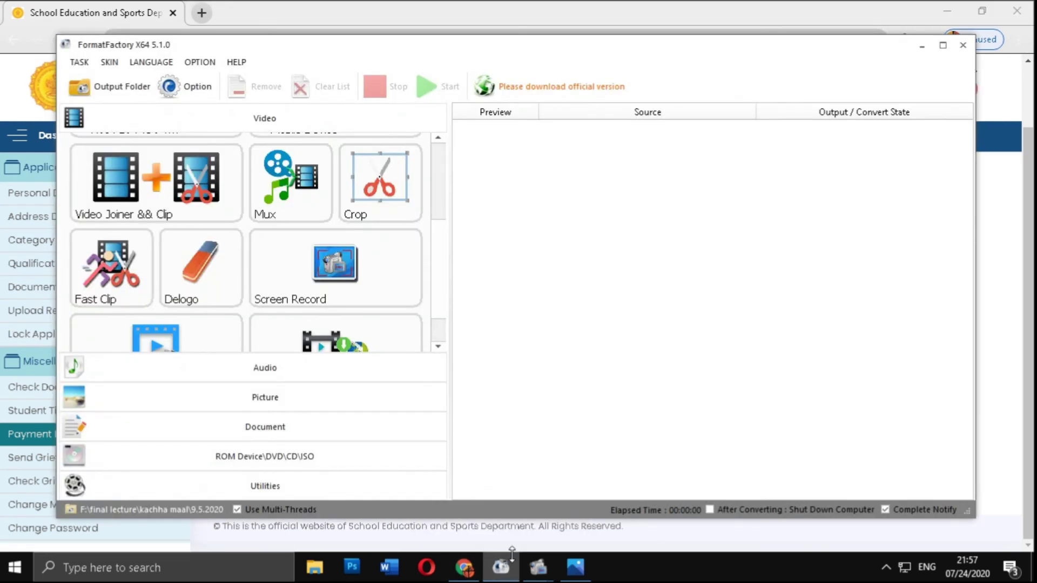
mouse_move(559, 548)
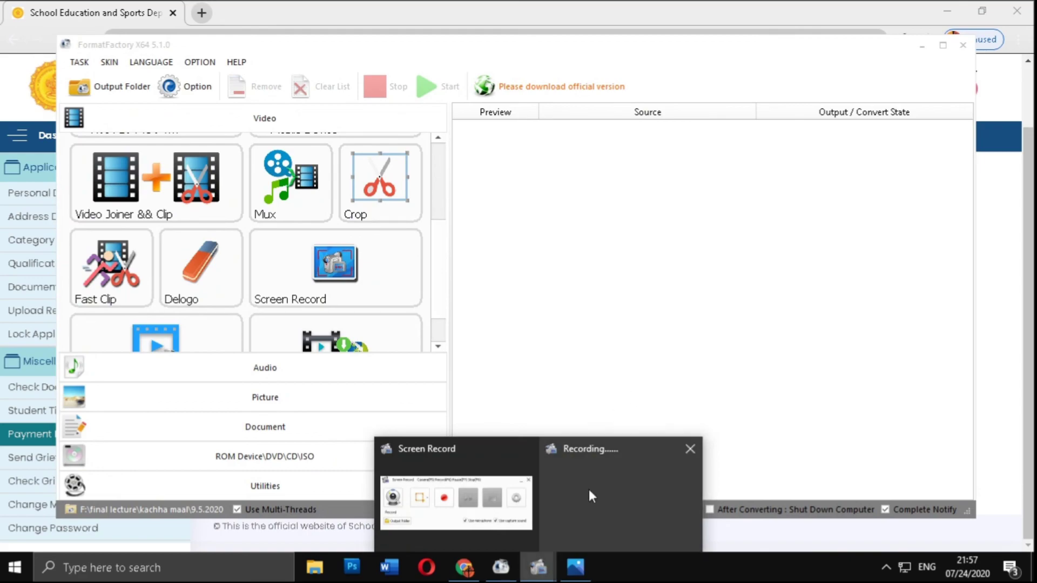